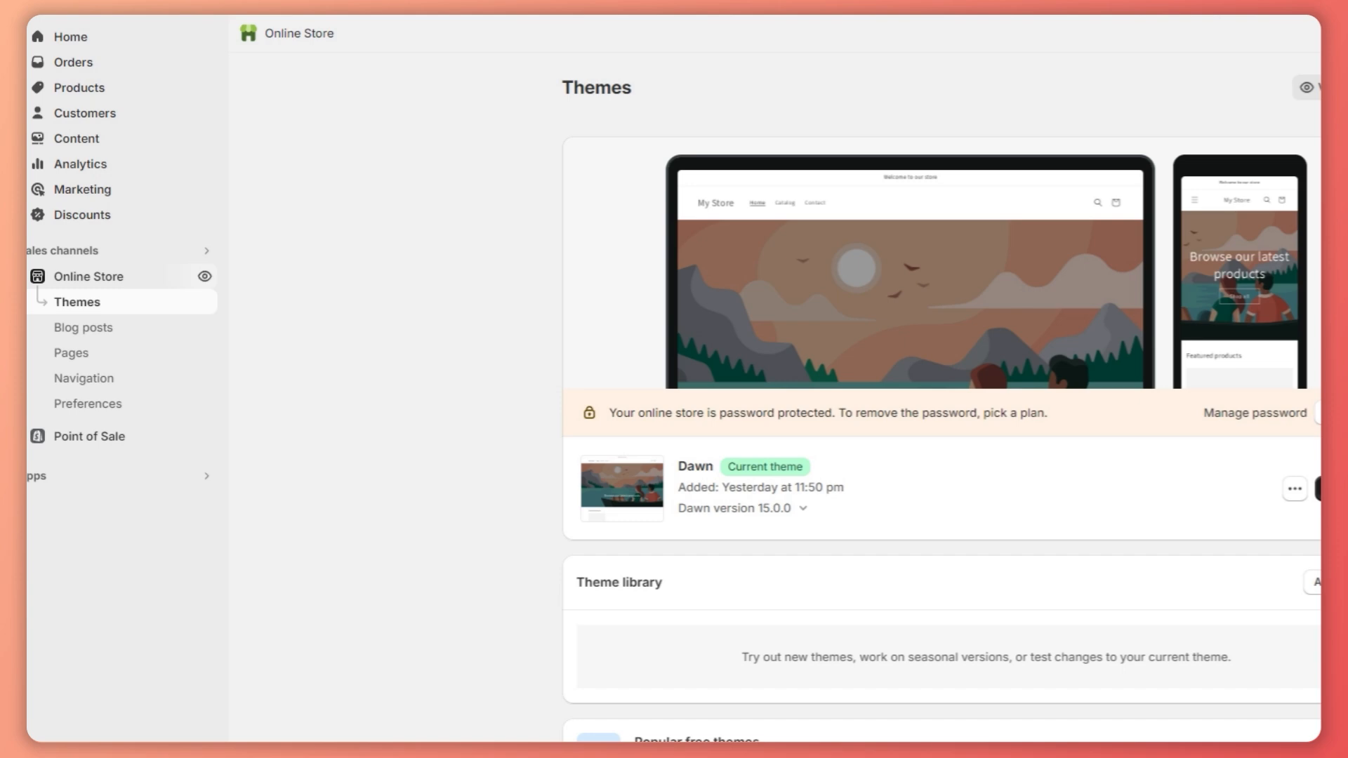
# Step: Open the Dawn theme for customization and switch the edited template to the Password page
pyautogui.click(1335, 489)
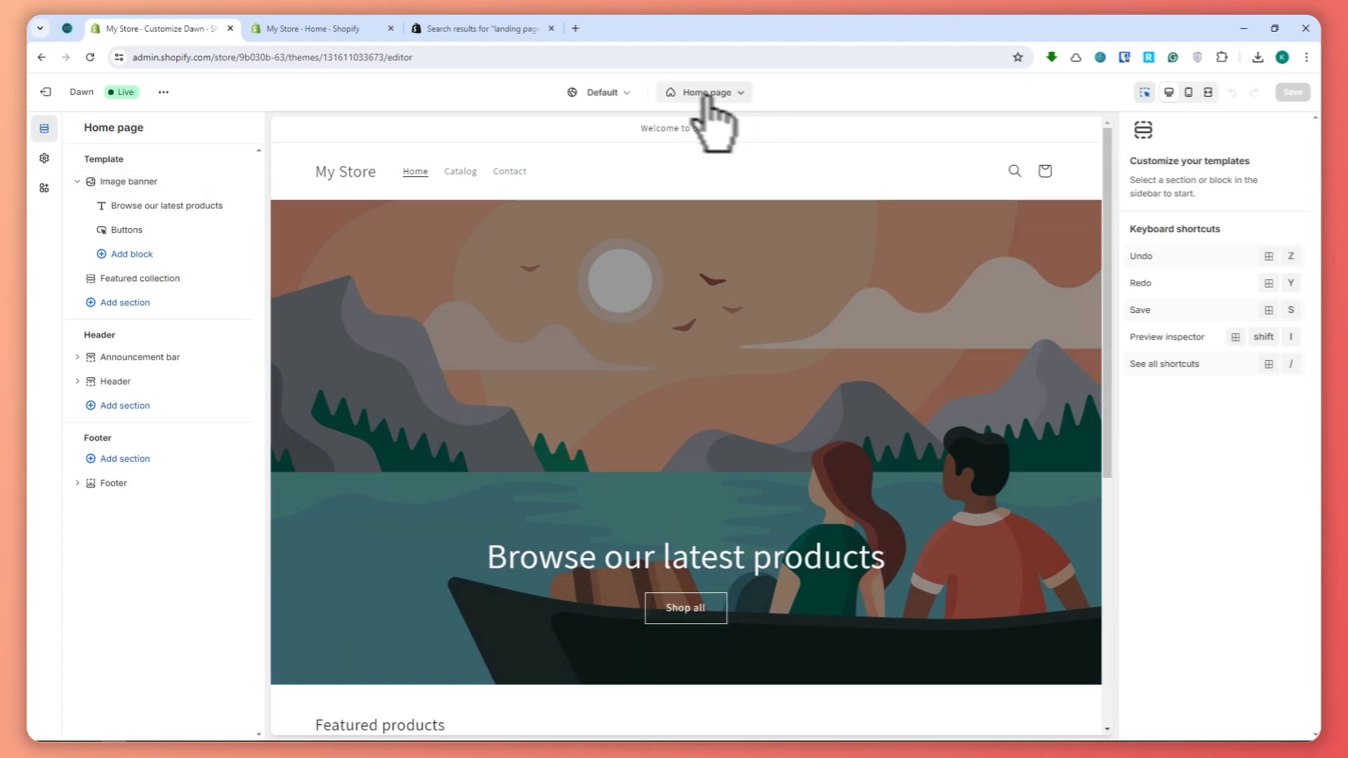
pyautogui.click(707, 93)
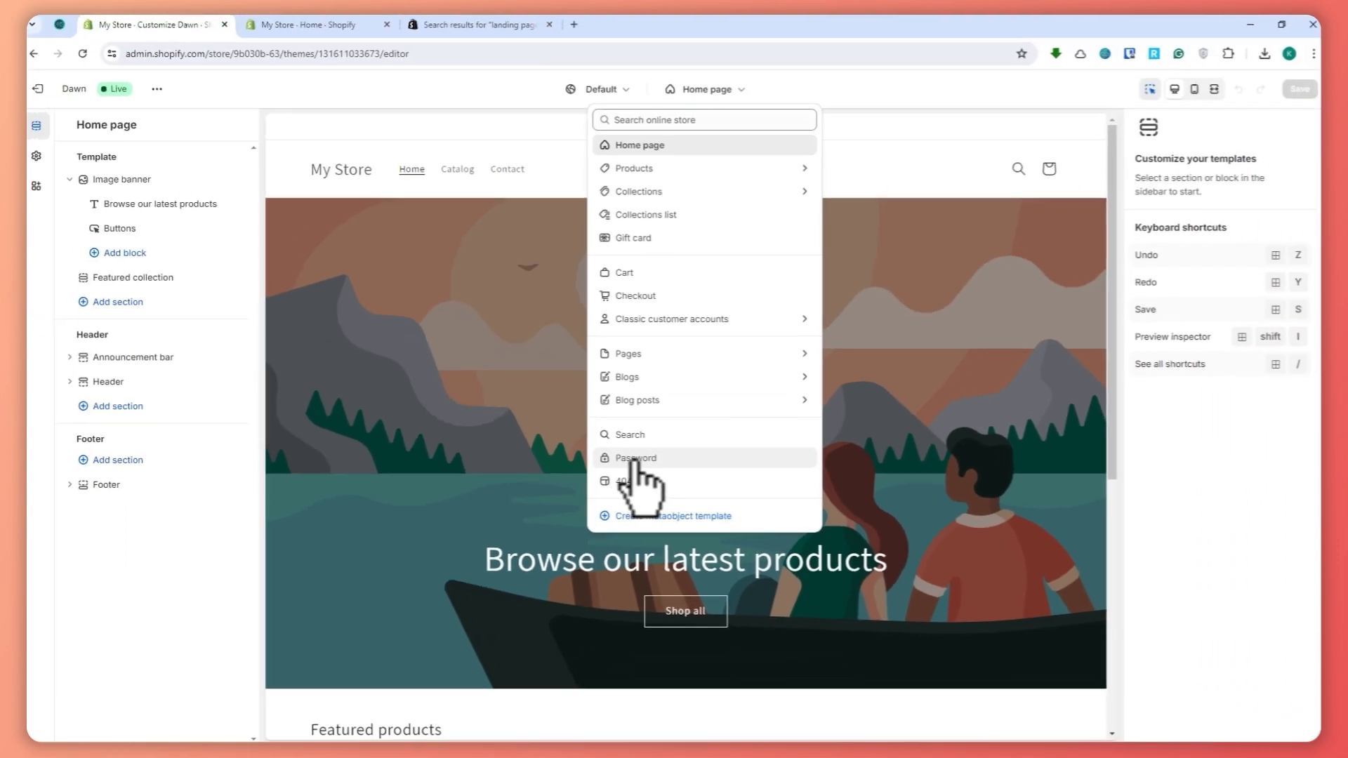
pyautogui.click(653, 122)
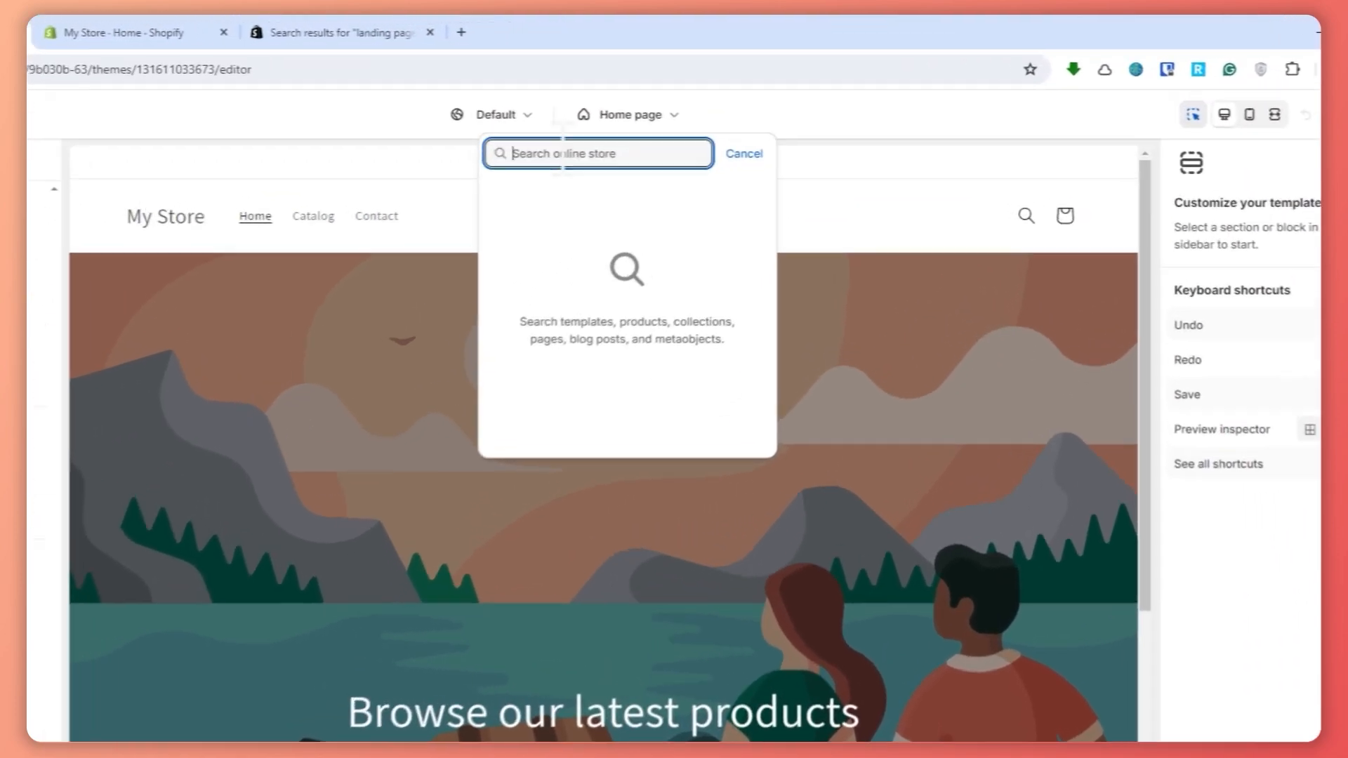
pyautogui.write('password')
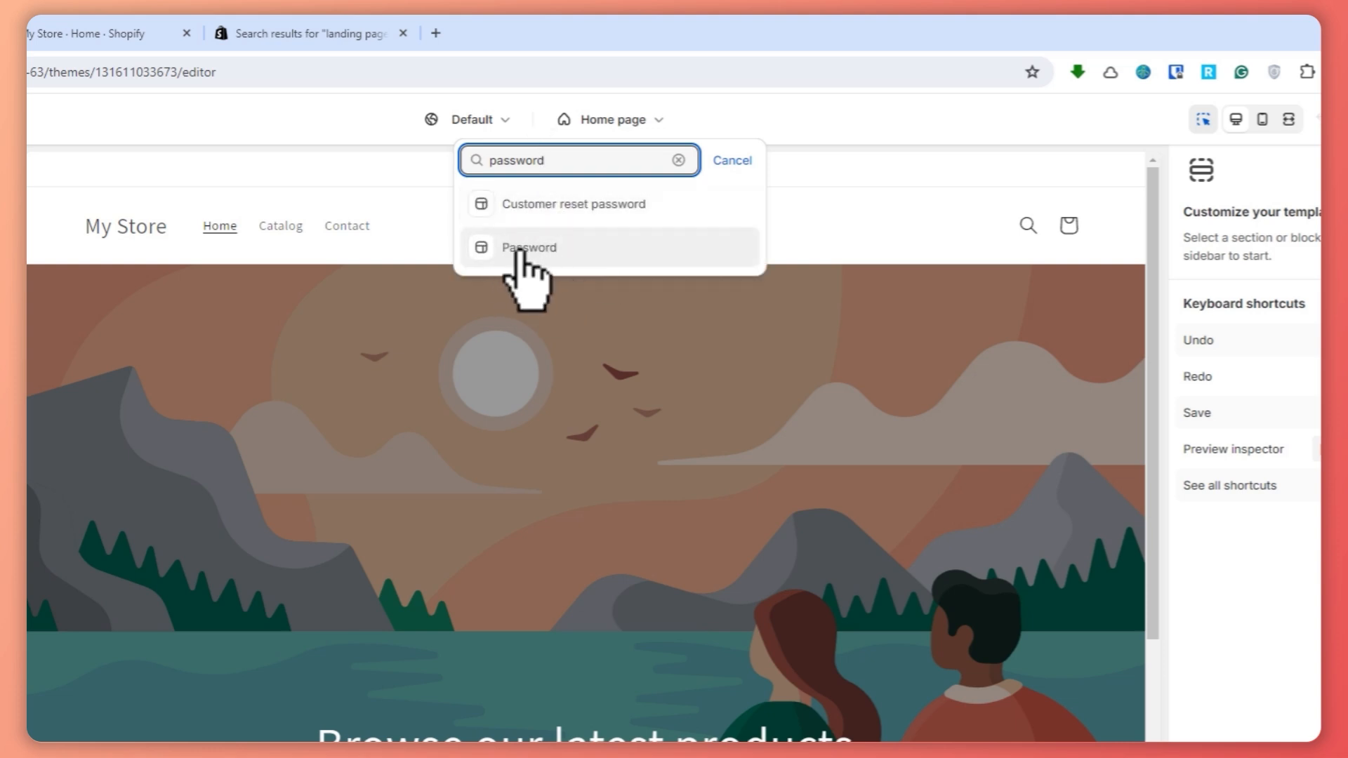
pyautogui.click(520, 250)
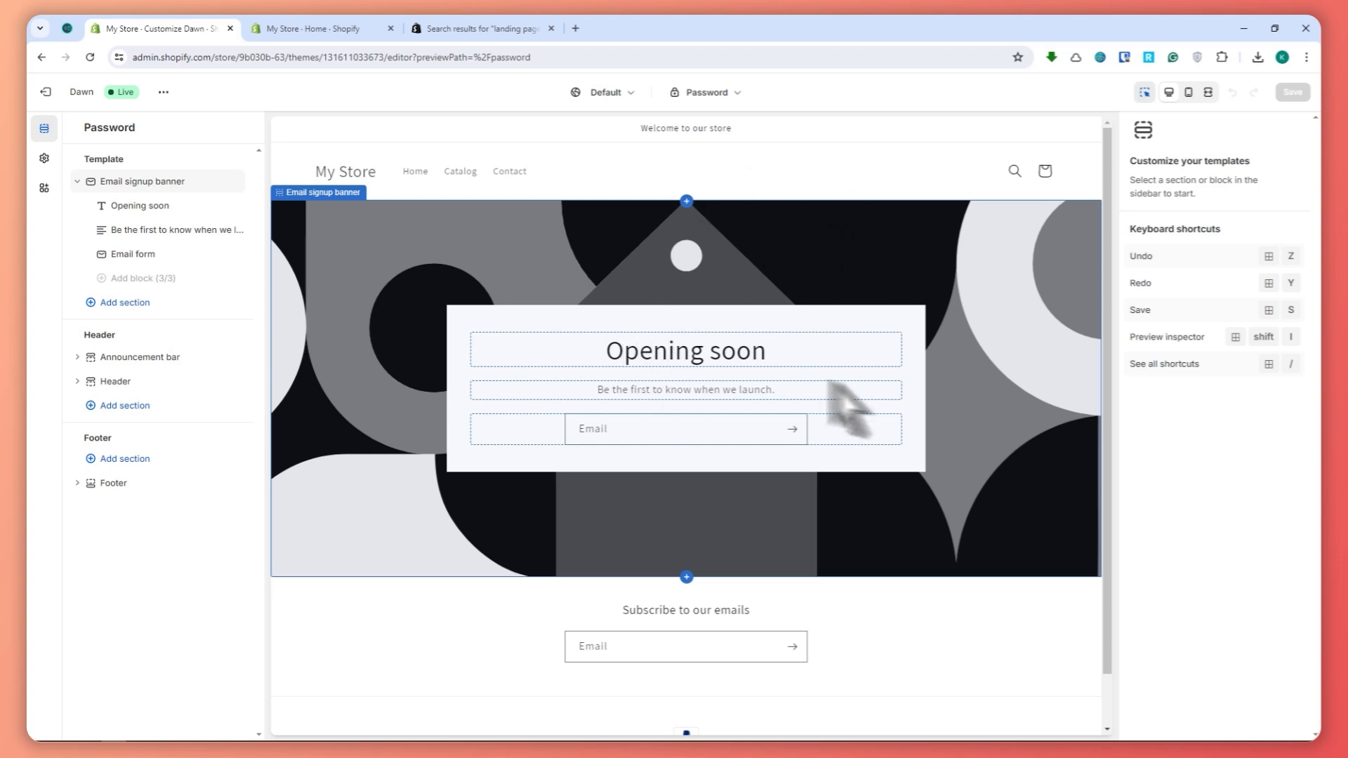
# Step: Examine the password page layout and the email signup banner's settings and content blocks
pyautogui.scroll(-1, 757, 469)
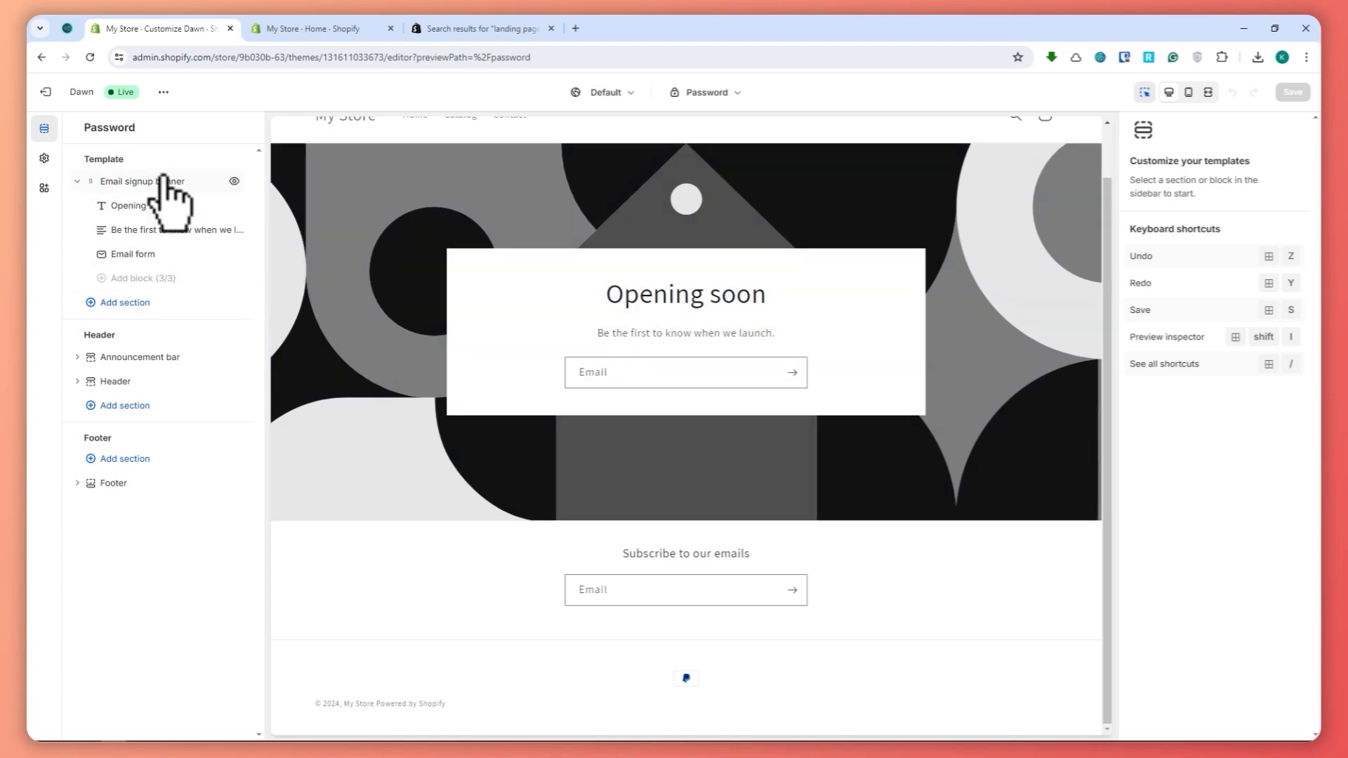
pyautogui.click(685, 293)
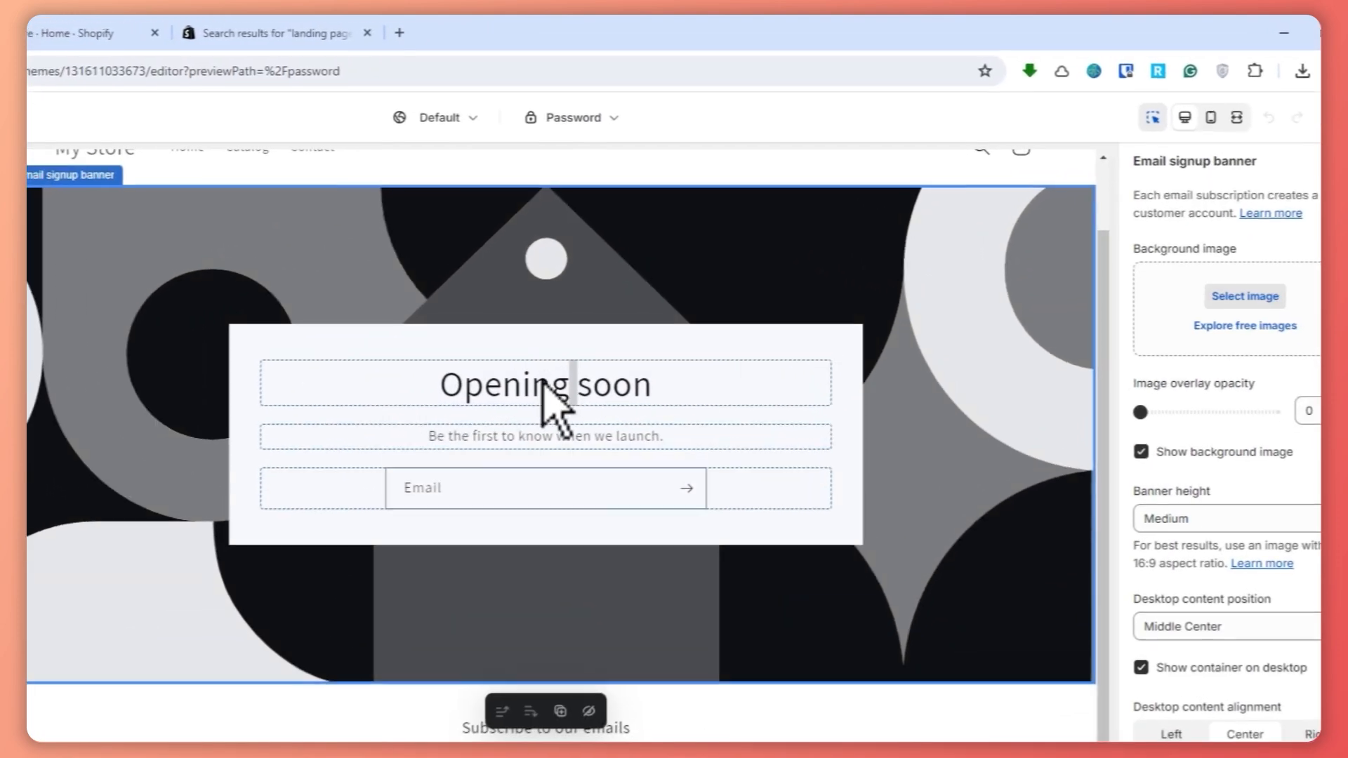
pyautogui.click(542, 386)
pyautogui.click(369, 272)
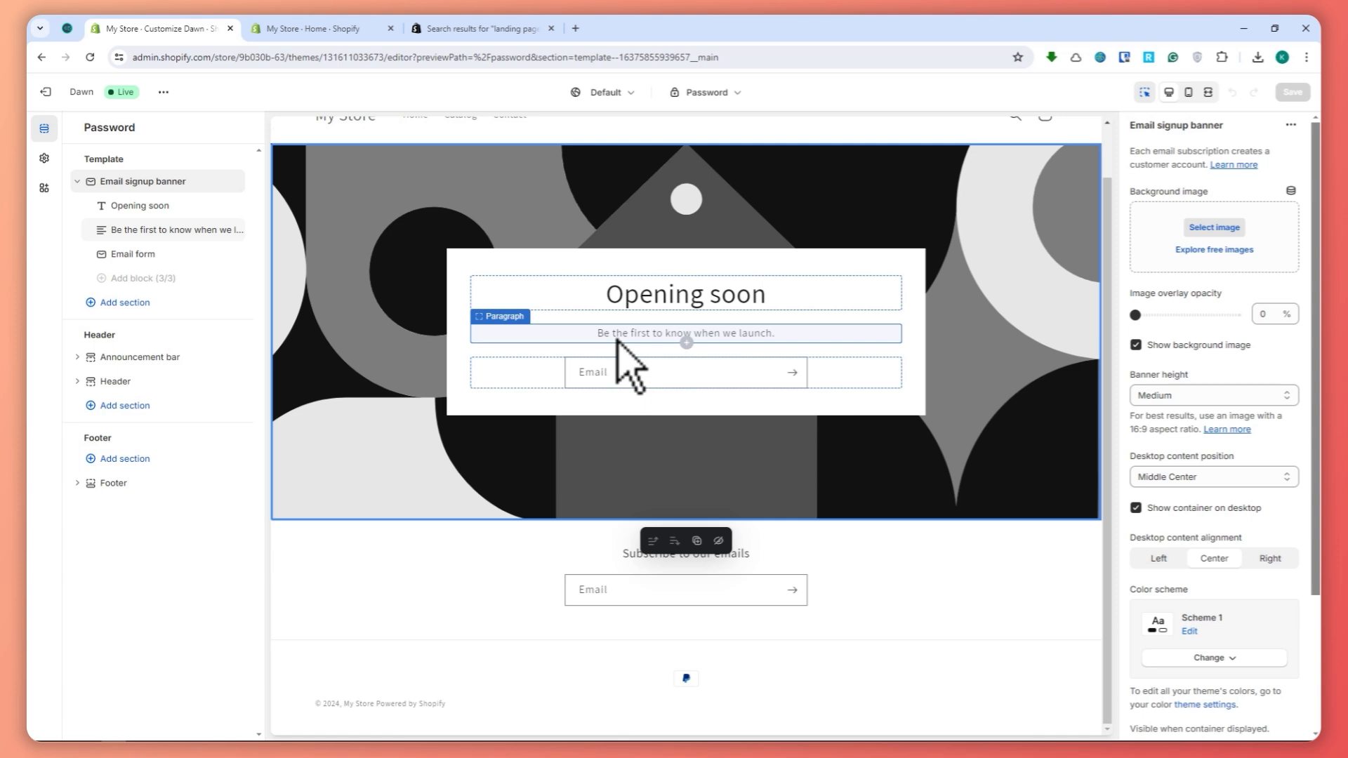
# Step: Search the Shopify App Store for "landing page" from the store admin home
pyautogui.click(325, 28)
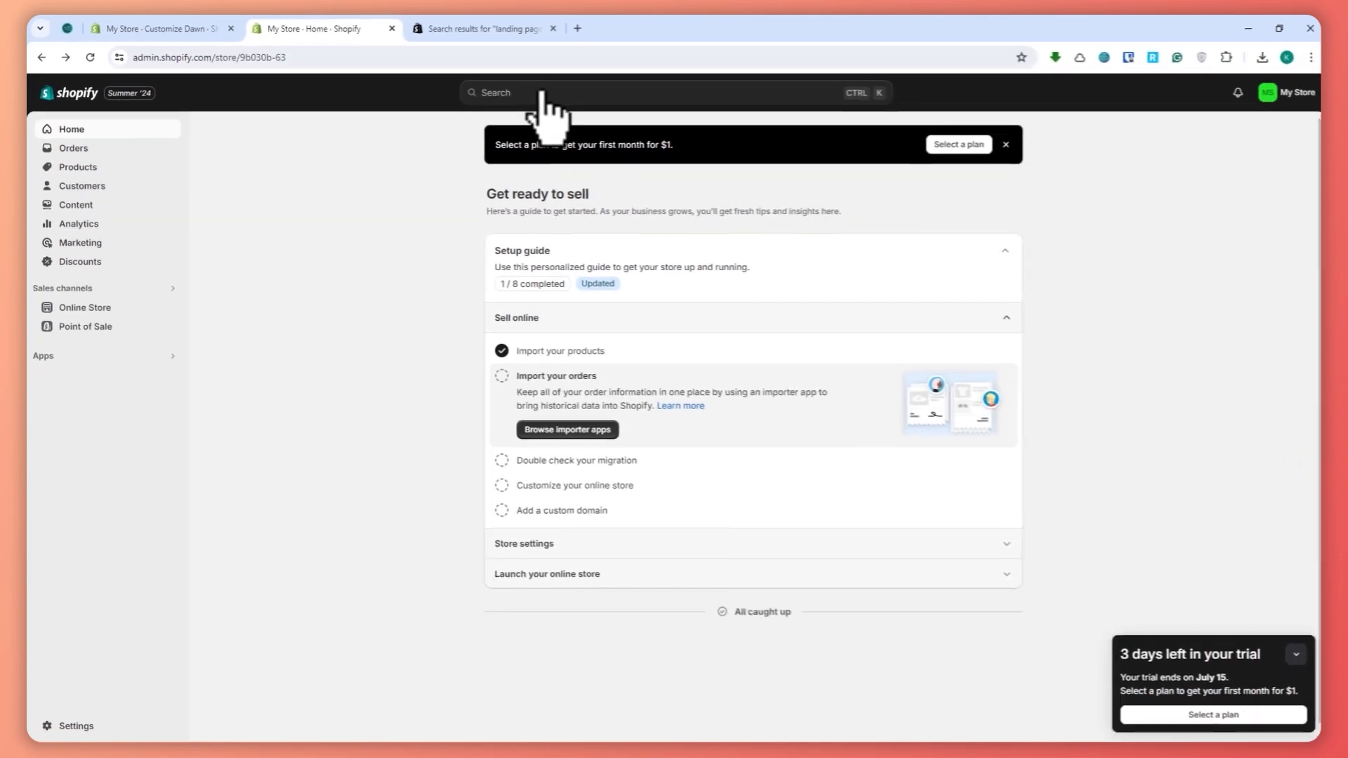
pyautogui.click(709, 119)
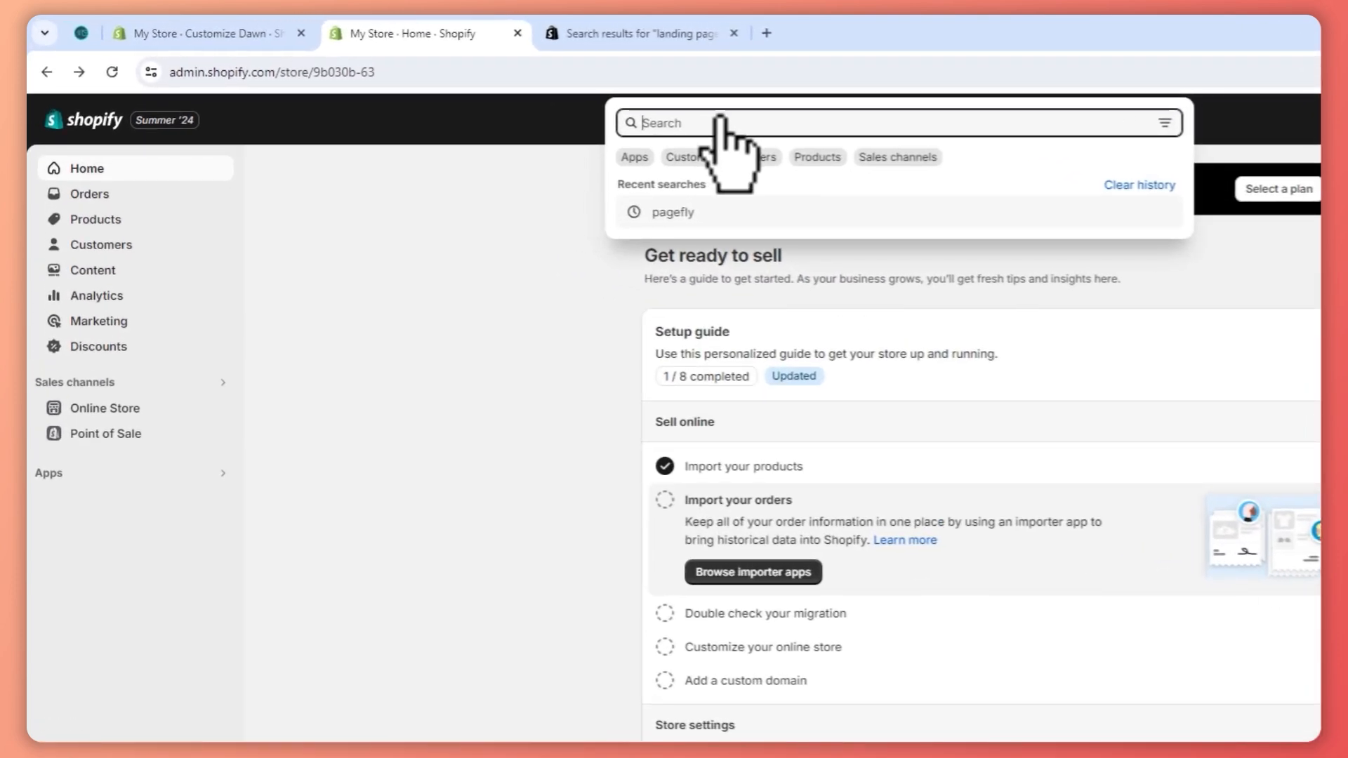
pyautogui.write('landding')
pyautogui.press('BackSpace')
pyautogui.press('BackSpace')
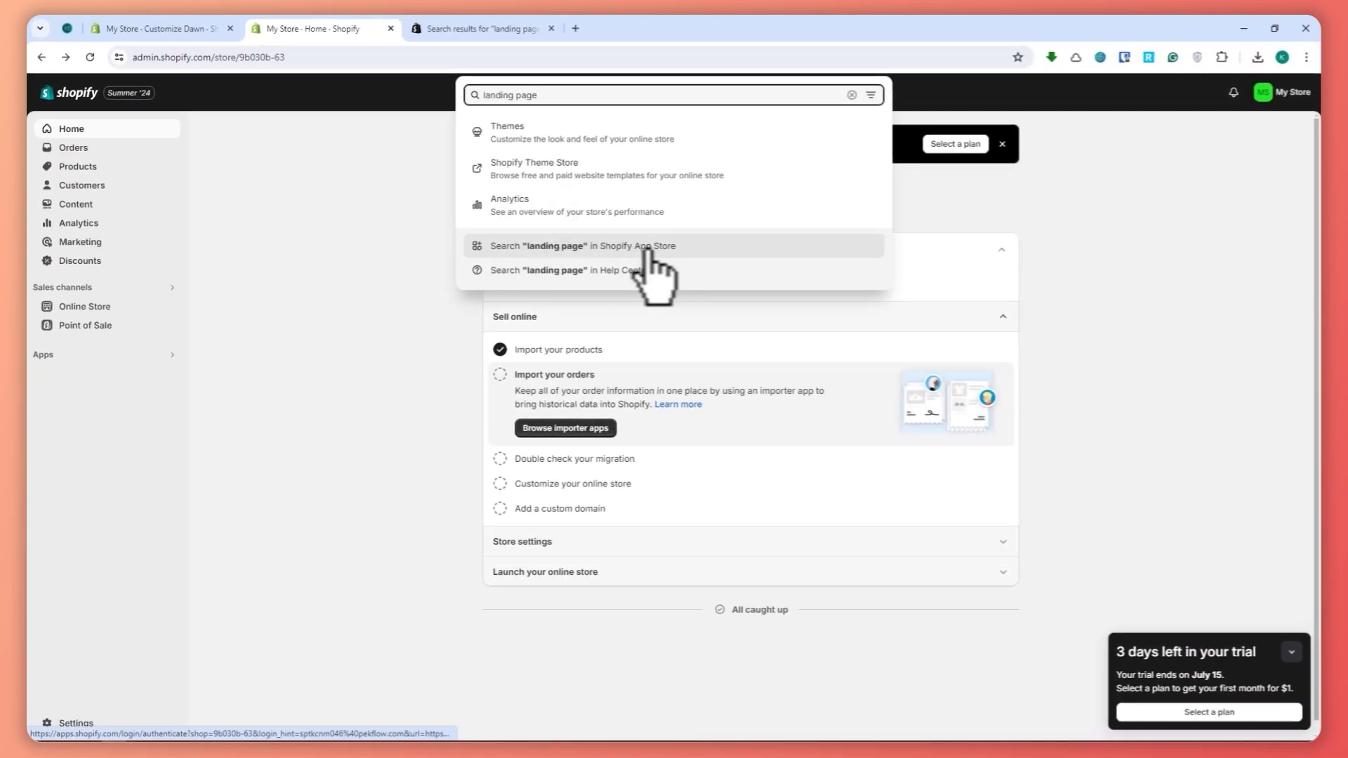
pyautogui.click(662, 247)
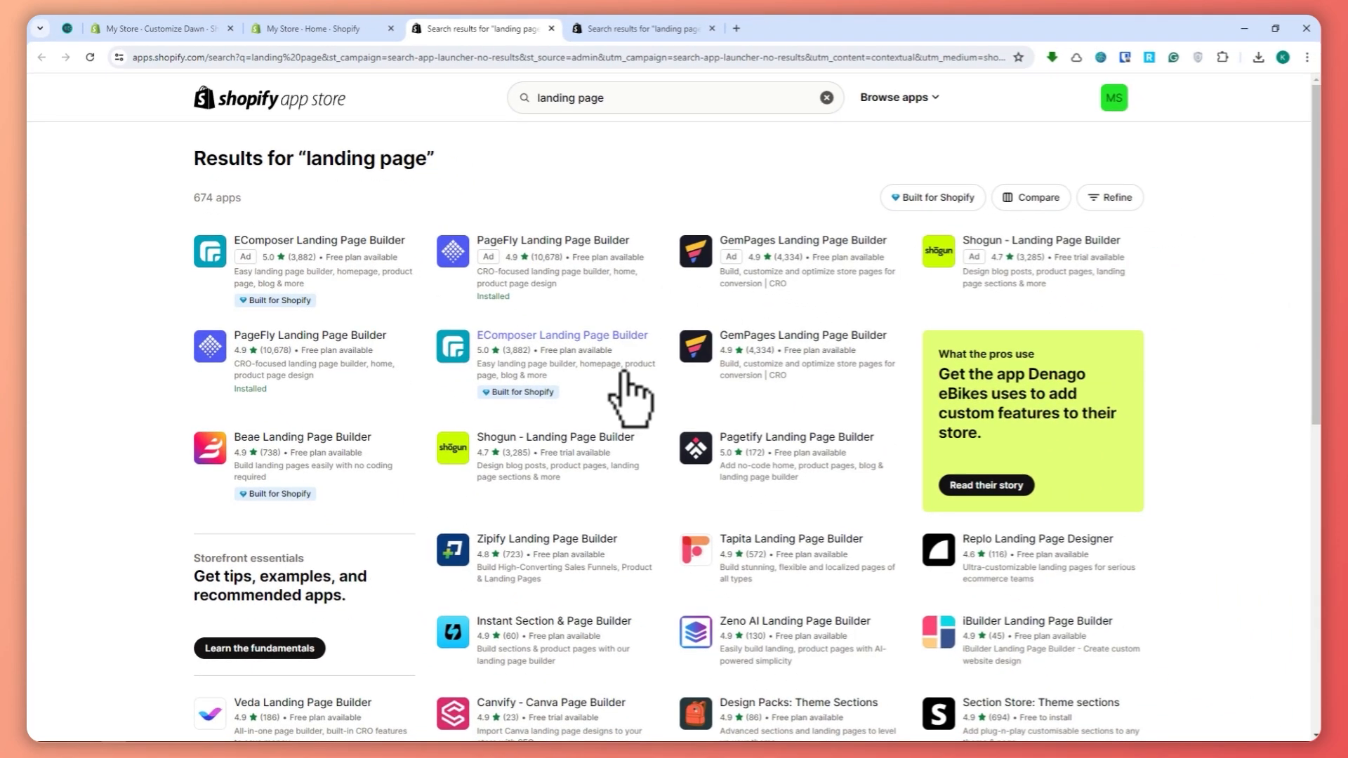
# Step: Launch the installed PageFly Landing Page Builder from the app results and close the leftover app store tabs
pyautogui.scroll(-4, 623, 373)
pyautogui.scroll(4, 623, 374)
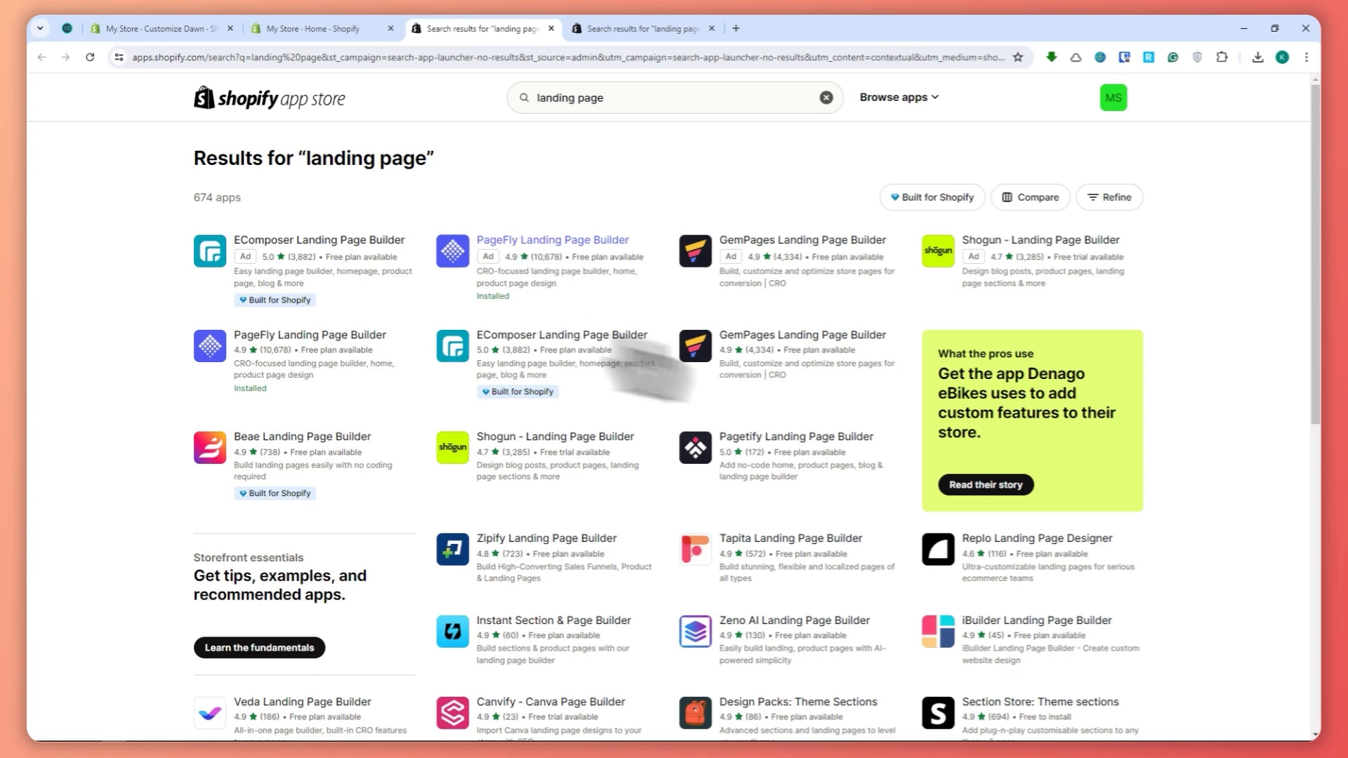
pyautogui.scroll(-4, 697, 324)
pyautogui.scroll(3, 702, 337)
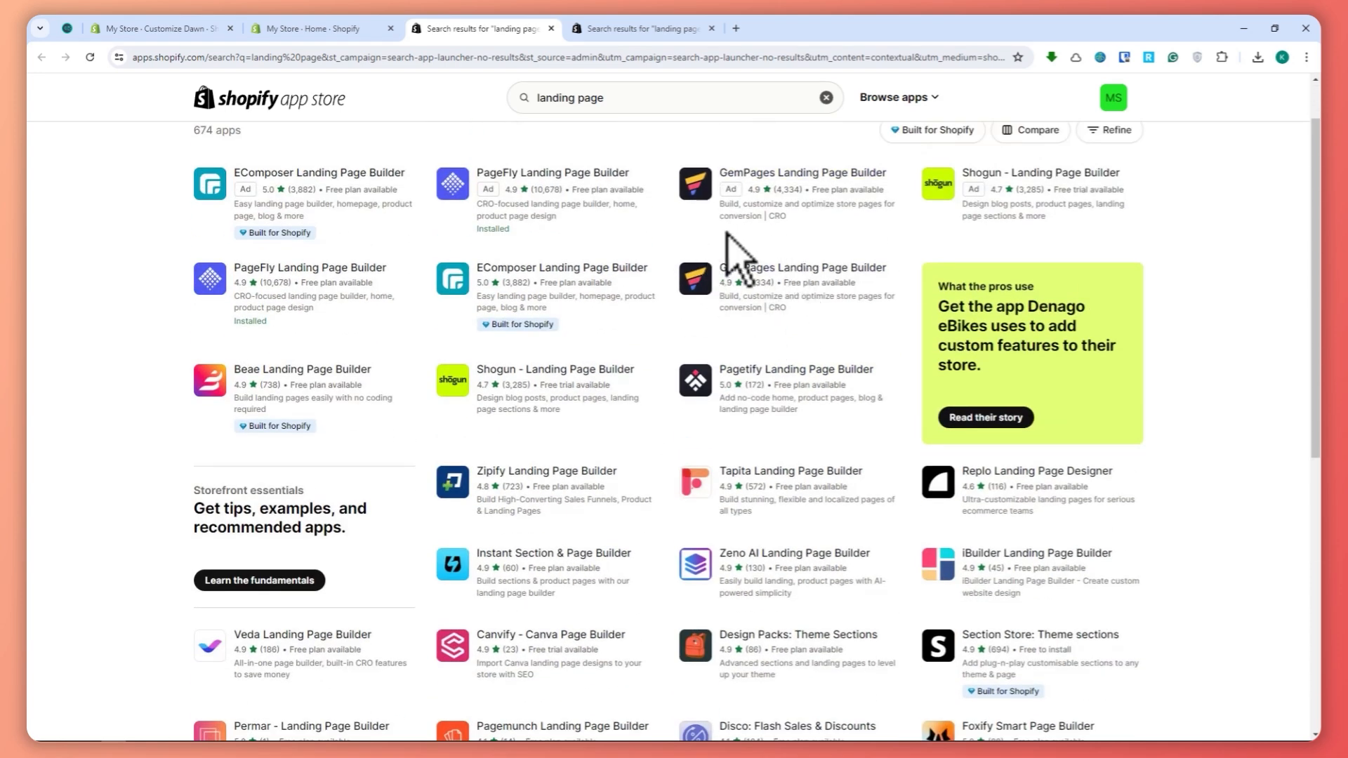
pyautogui.scroll(1, 562, 379)
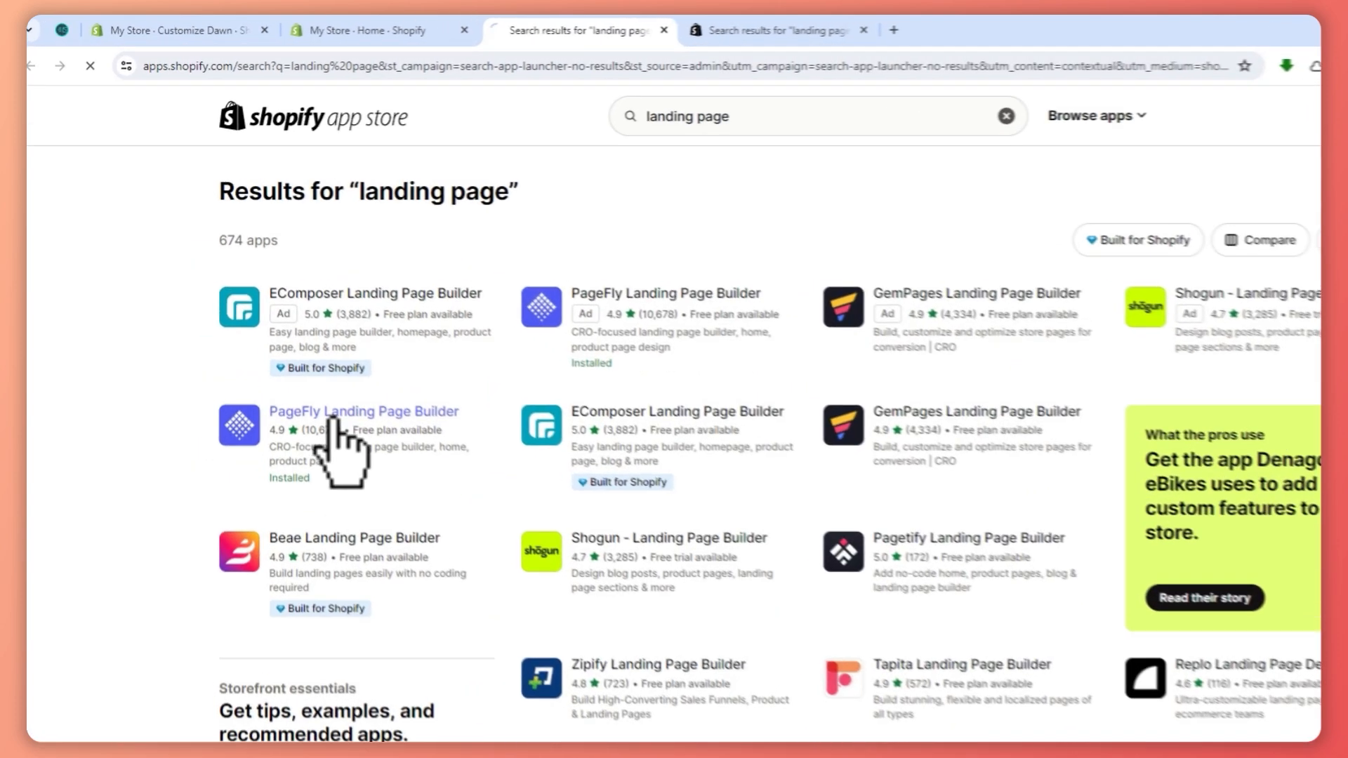
pyautogui.click(285, 343)
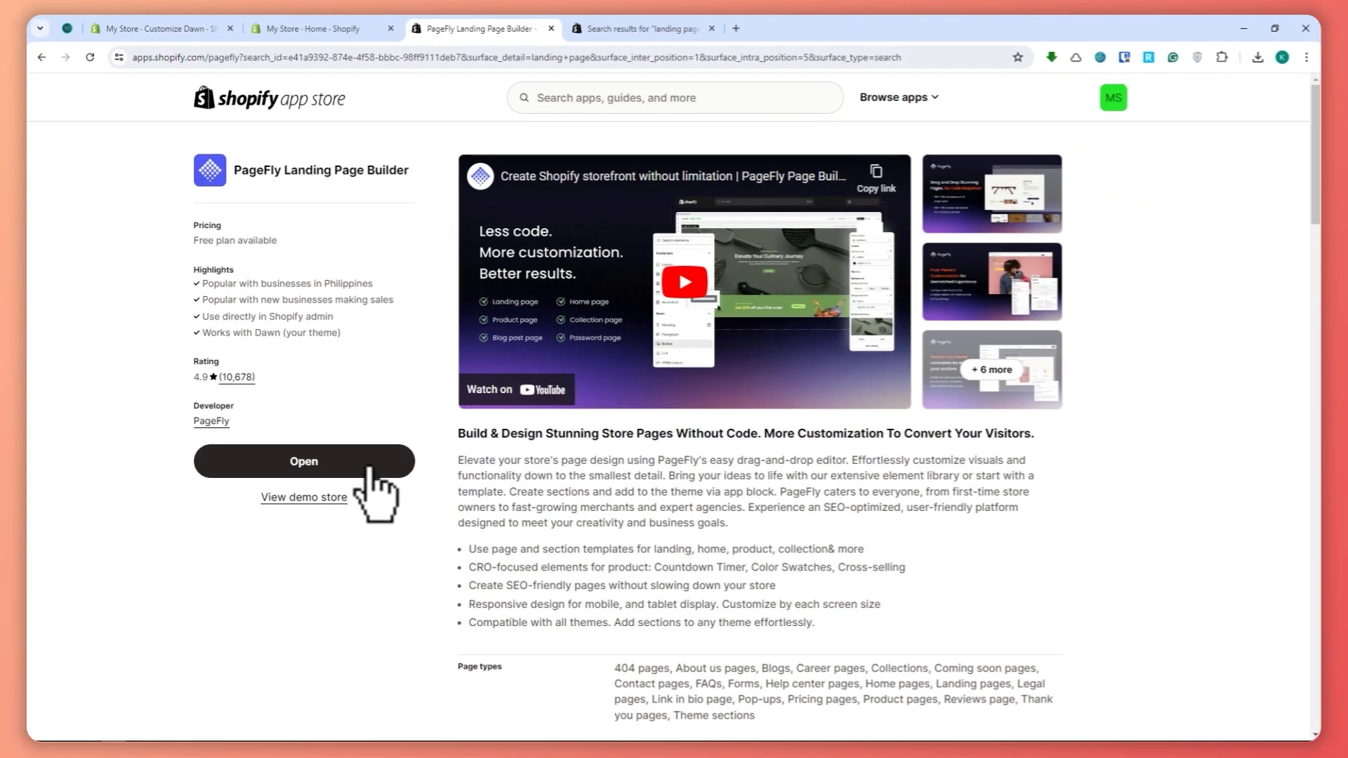
pyautogui.click(301, 465)
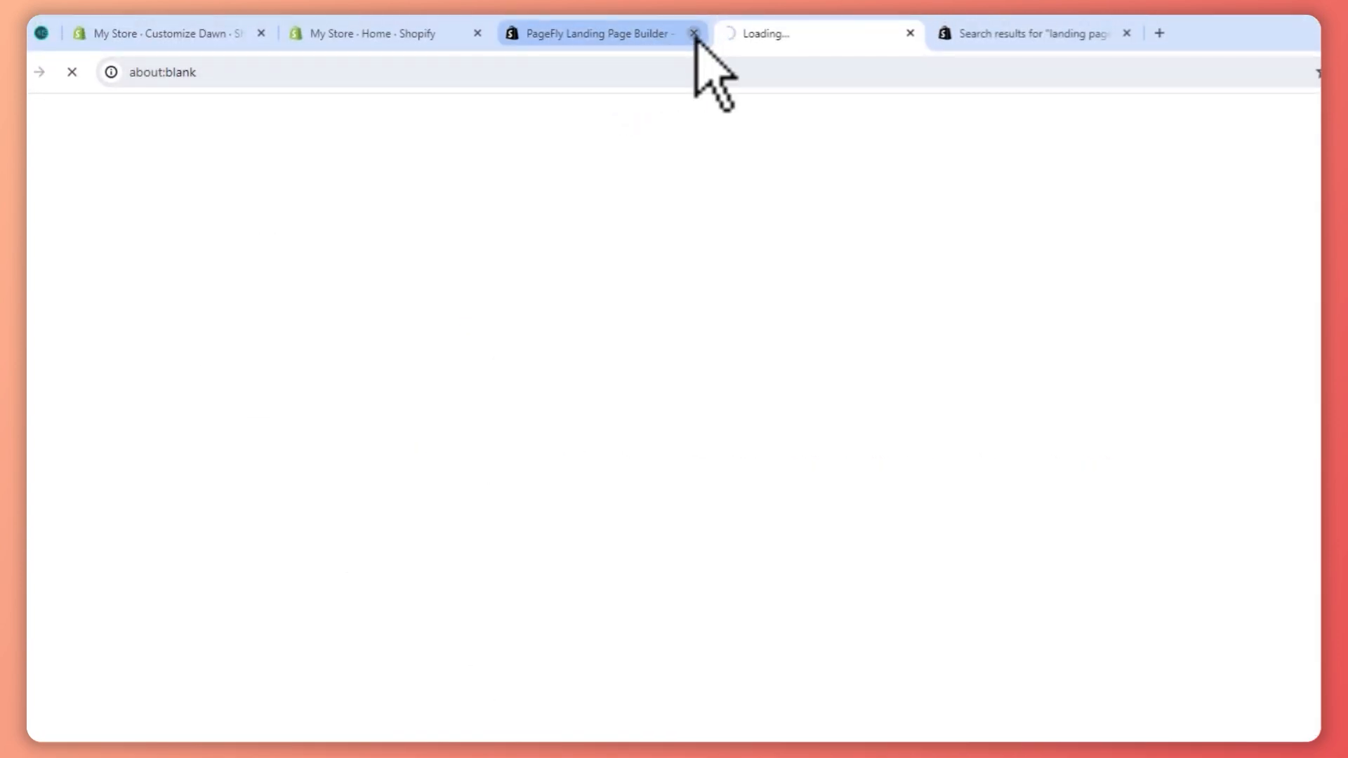
pyautogui.click(551, 28)
pyautogui.click(917, 33)
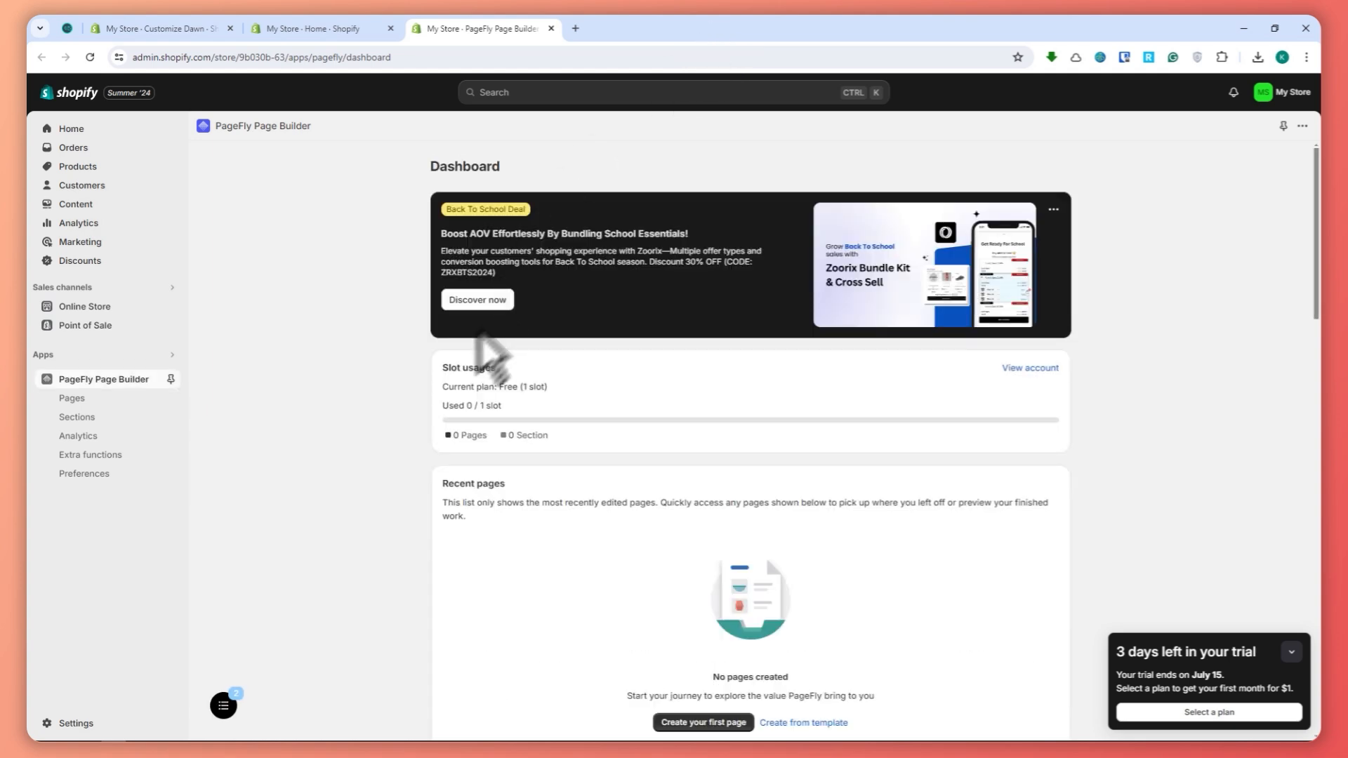
# Step: Create the first PageFly page with the Password page type
pyautogui.scroll(-1, 460, 333)
pyautogui.scroll(1, 477, 324)
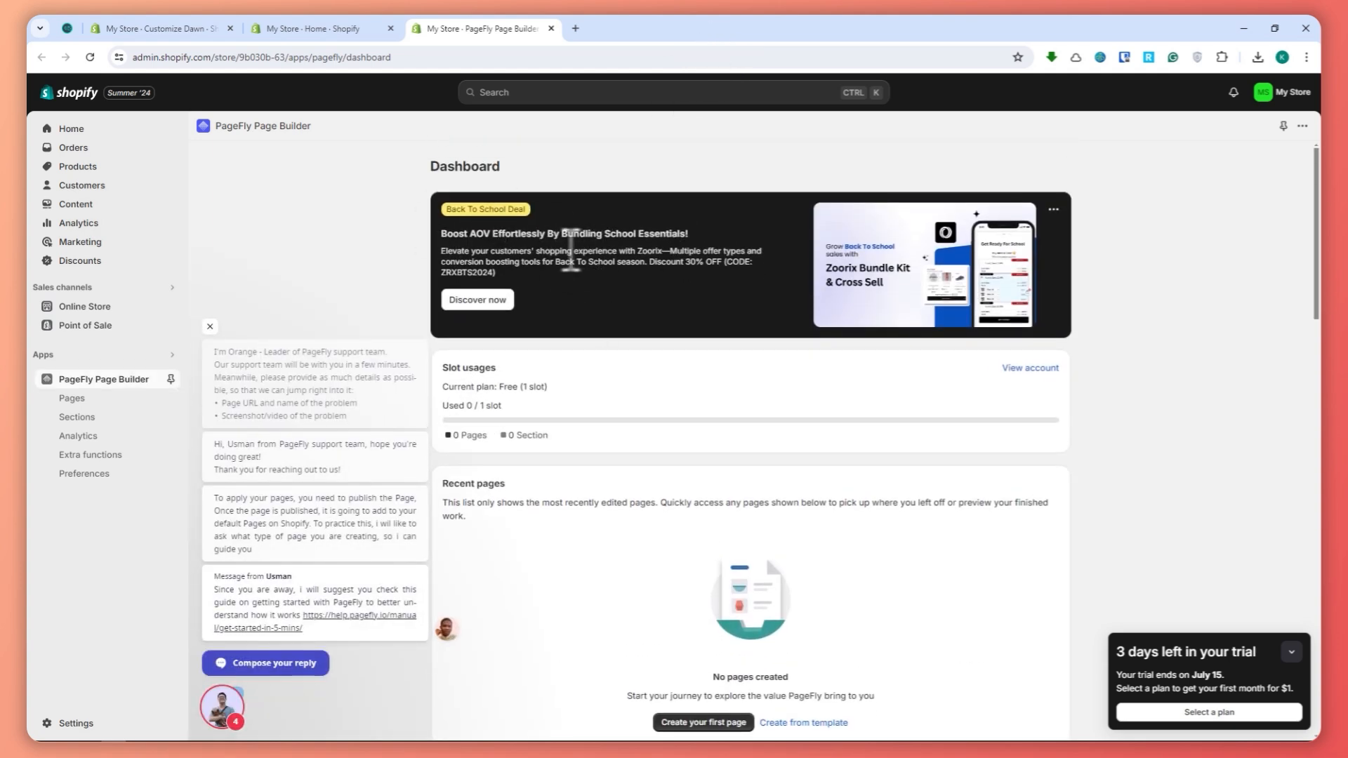
pyautogui.scroll(-2, 654, 355)
pyautogui.scroll(-1, 785, 425)
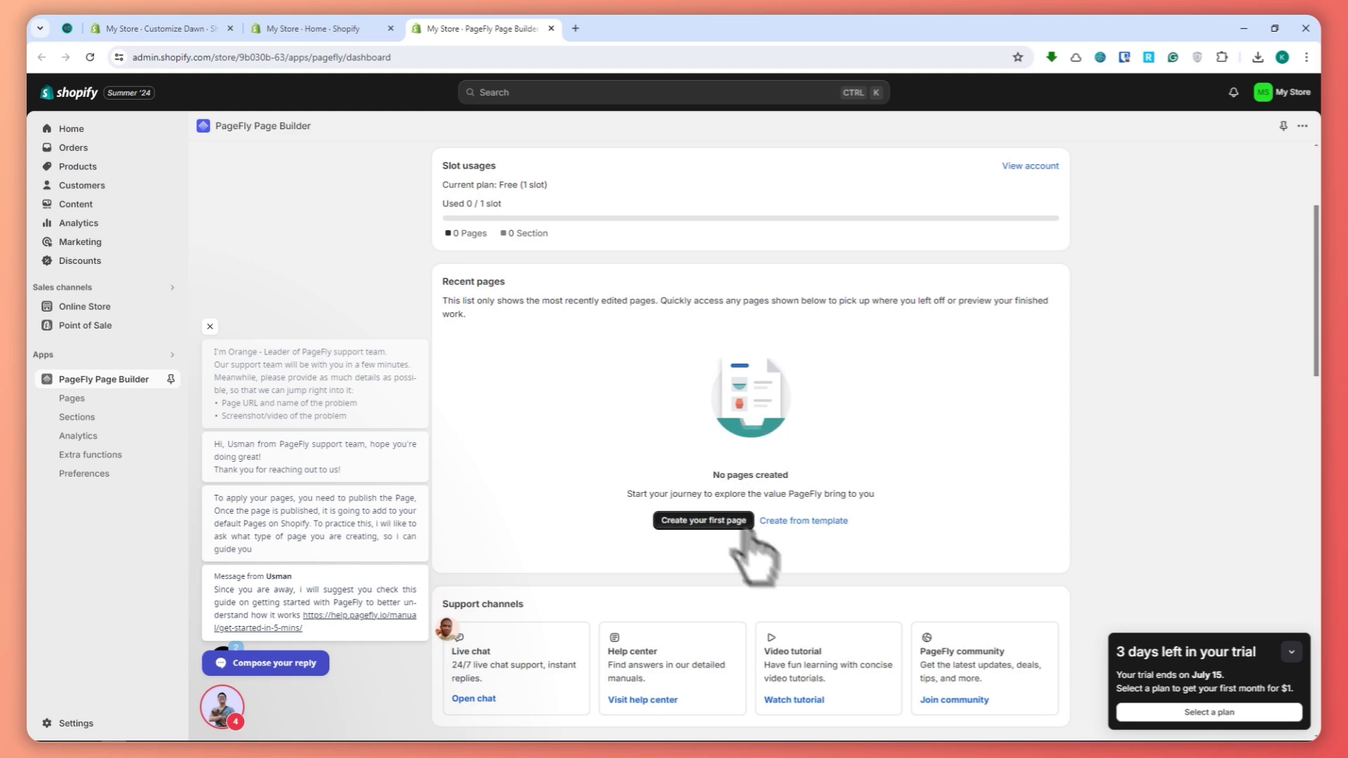
pyautogui.click(700, 521)
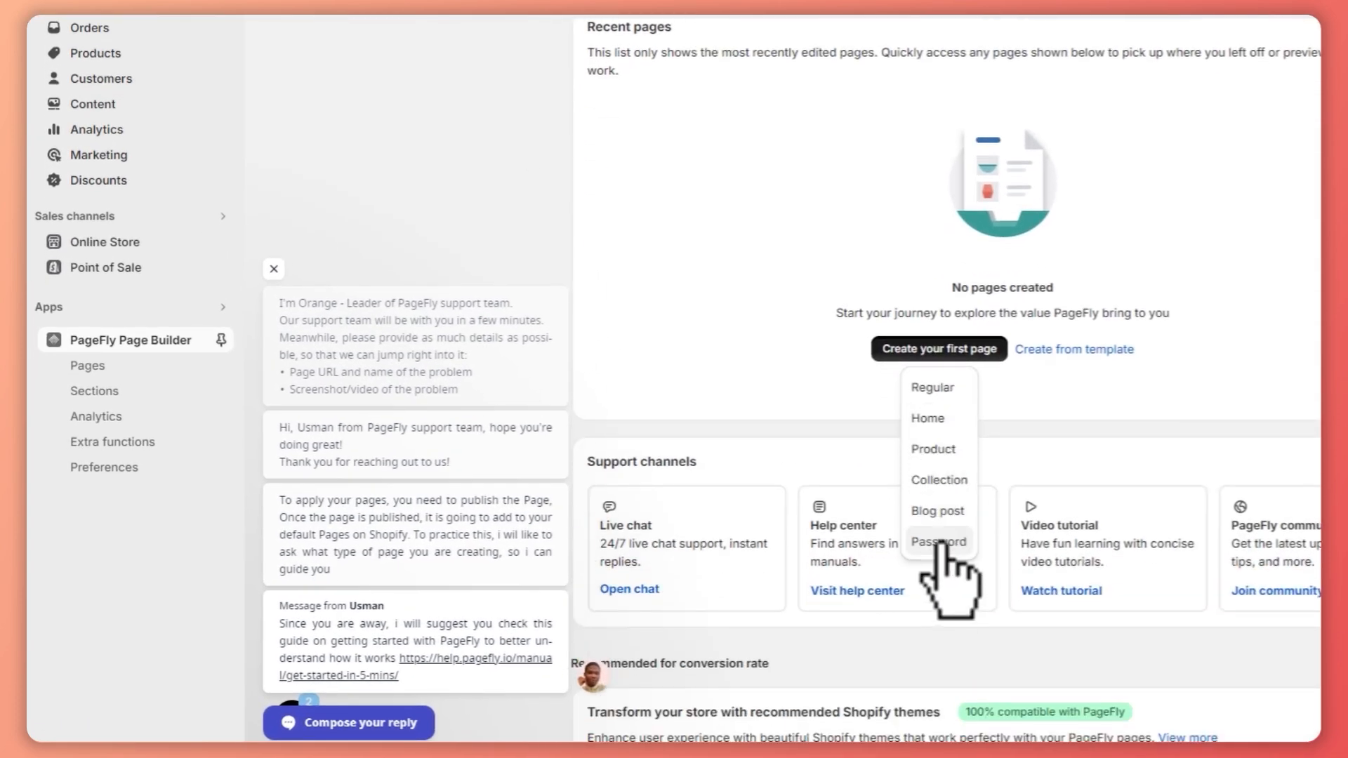
pyautogui.click(949, 545)
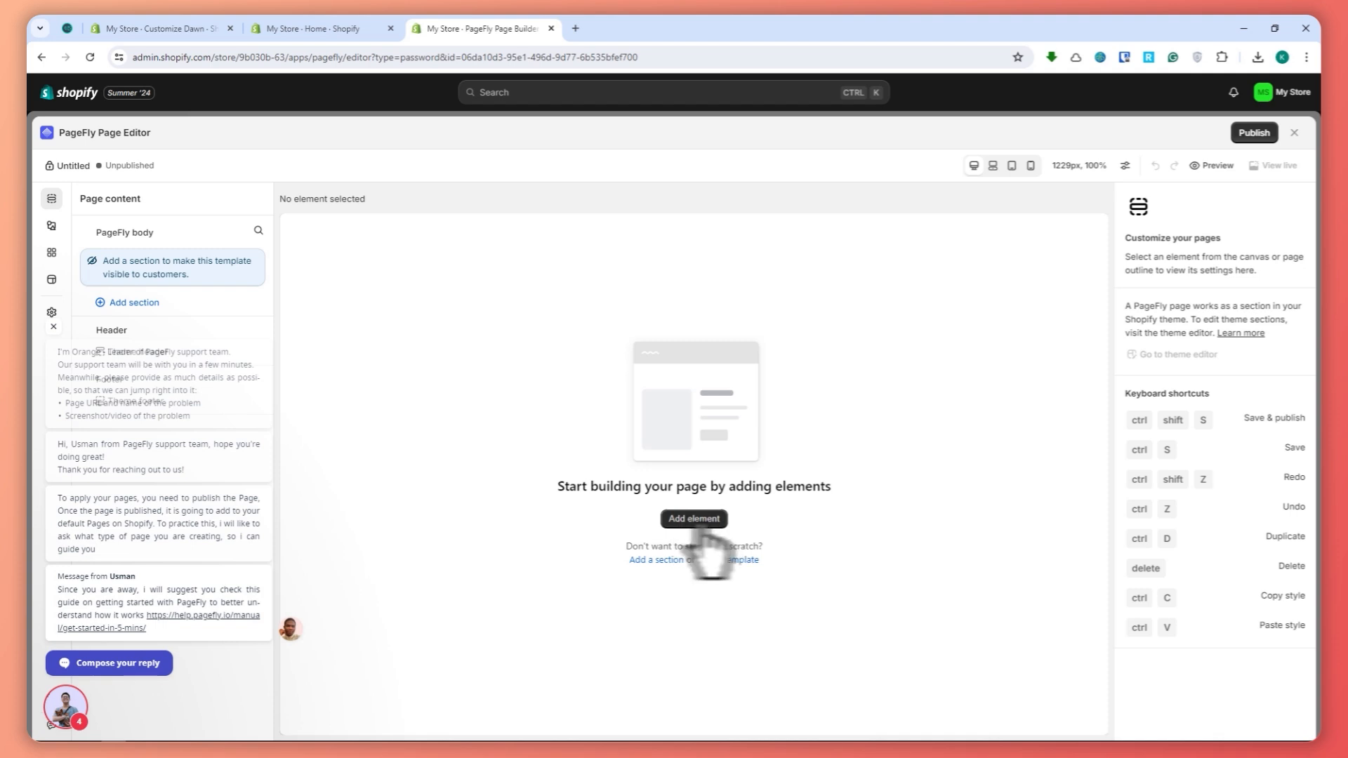
# Step: Show the page templates filtered by the Password page type, with the search text cleared
pyautogui.click(51, 281)
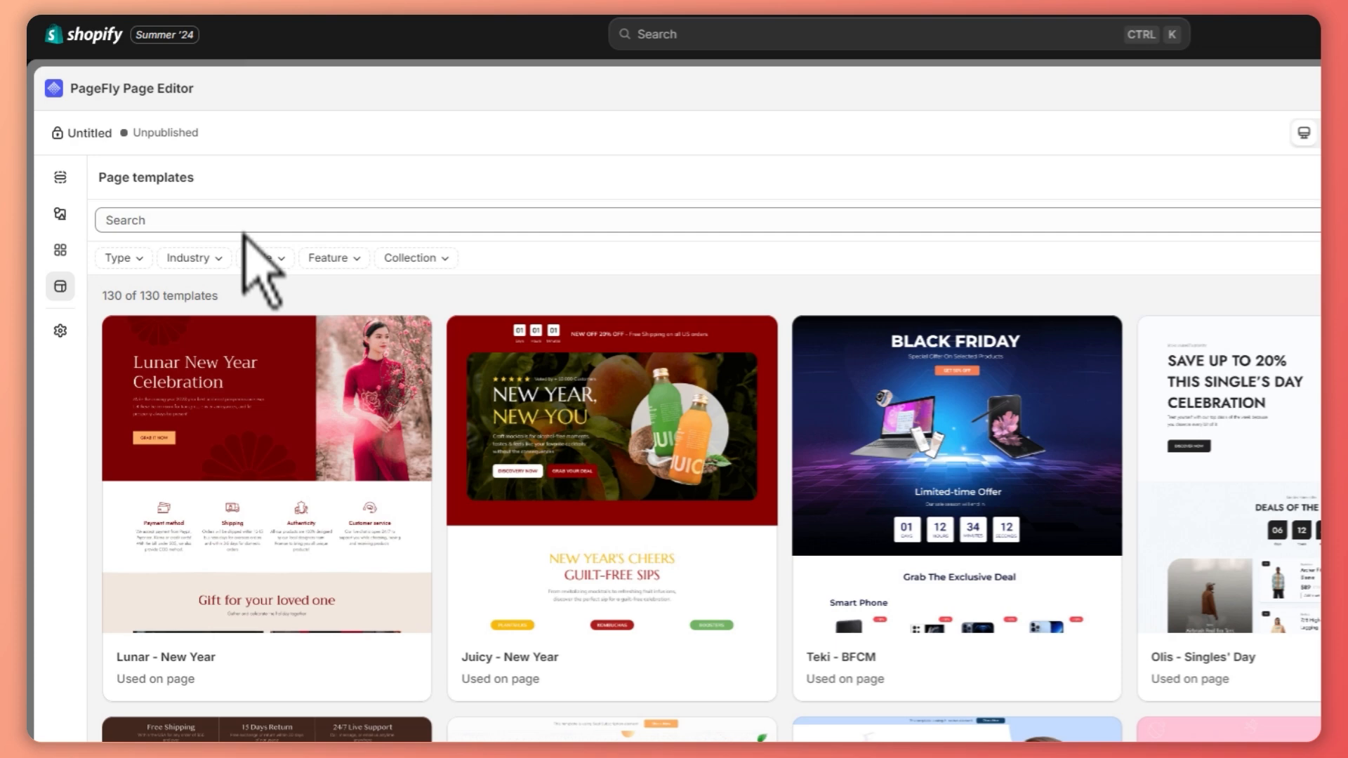
pyautogui.click(241, 214)
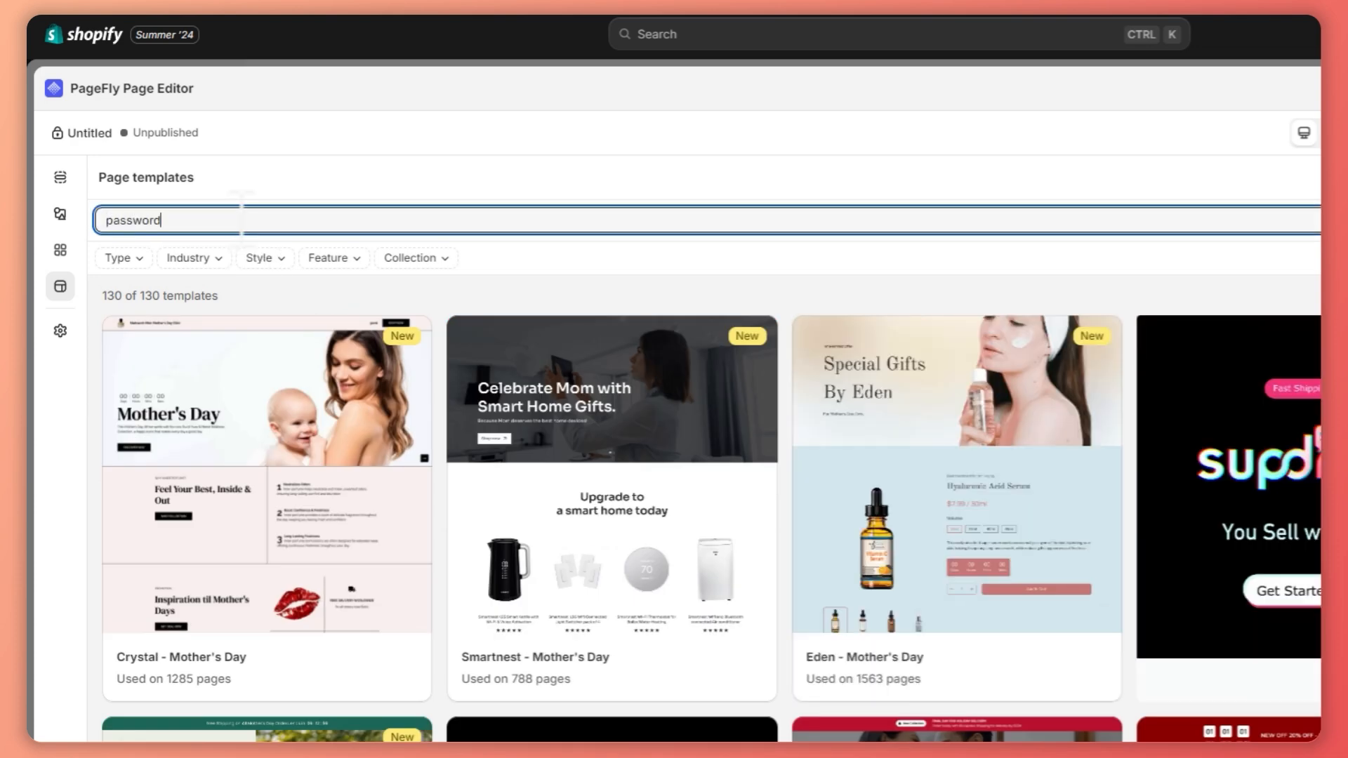
pyautogui.press('Return')
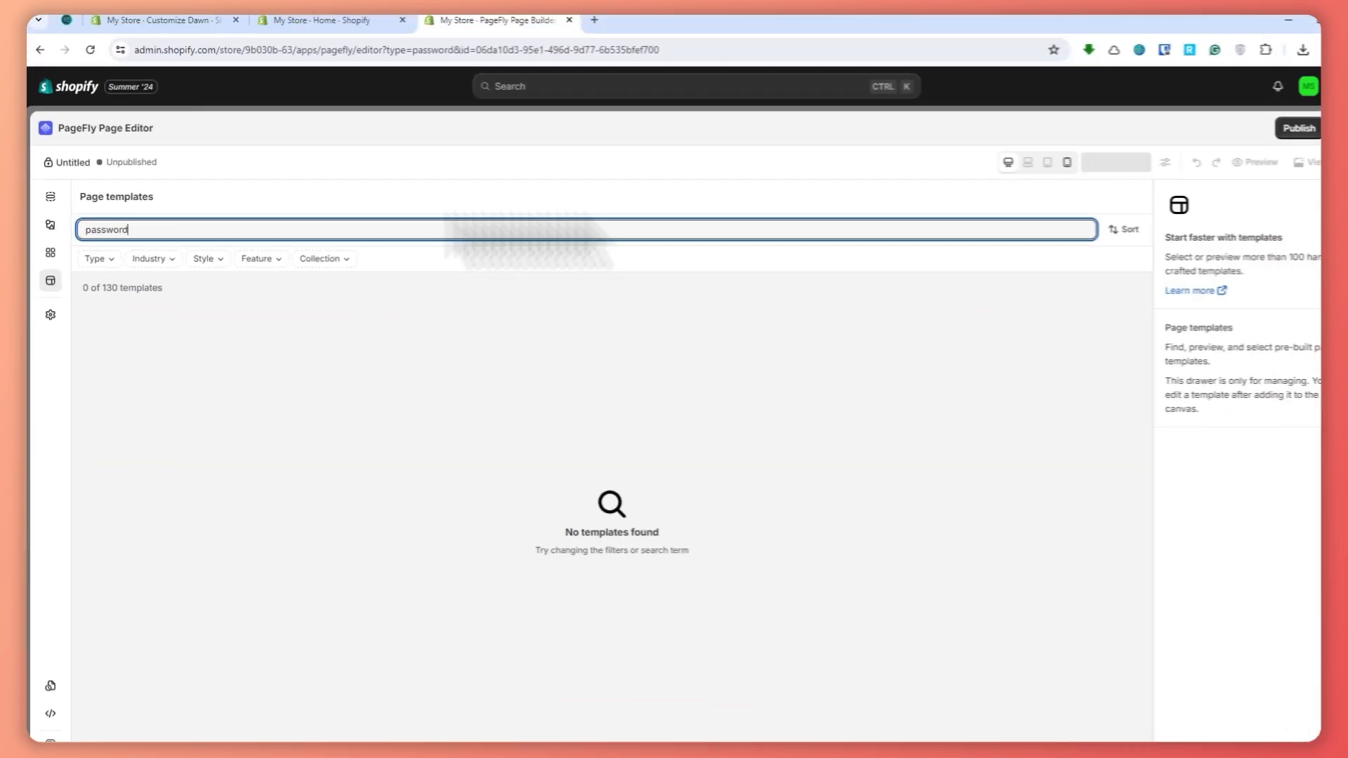
pyautogui.click(139, 258)
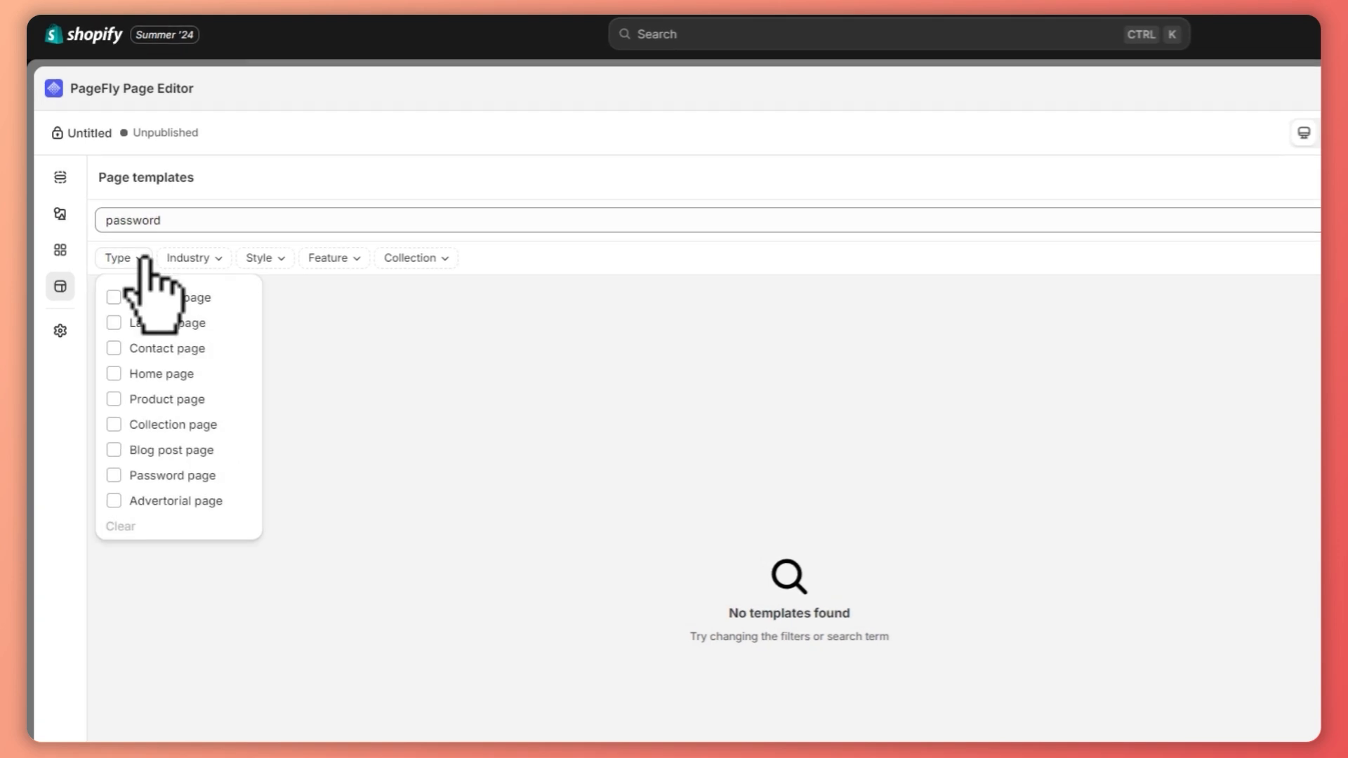
pyautogui.click(112, 475)
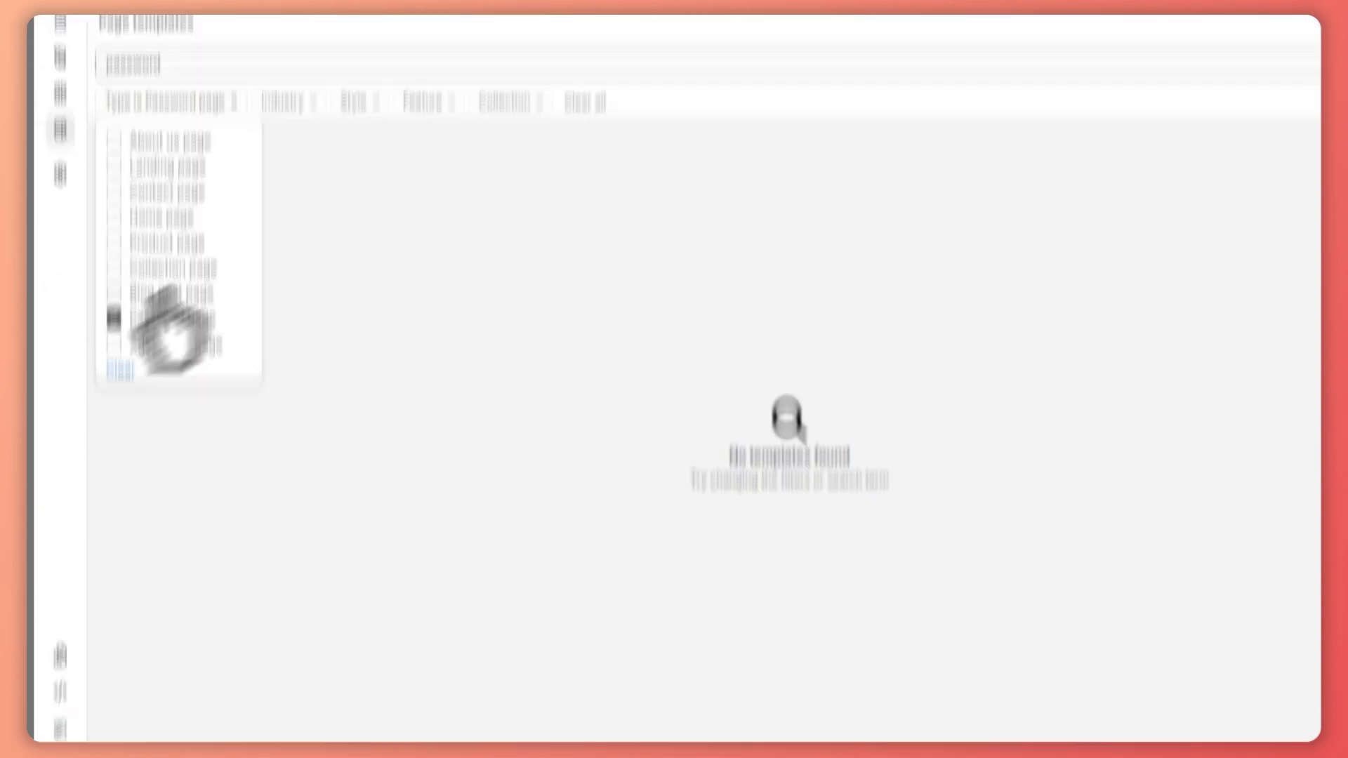
pyautogui.moveTo(1156, 57); pyautogui.dragTo(105, 56)
pyautogui.press('BackSpace')
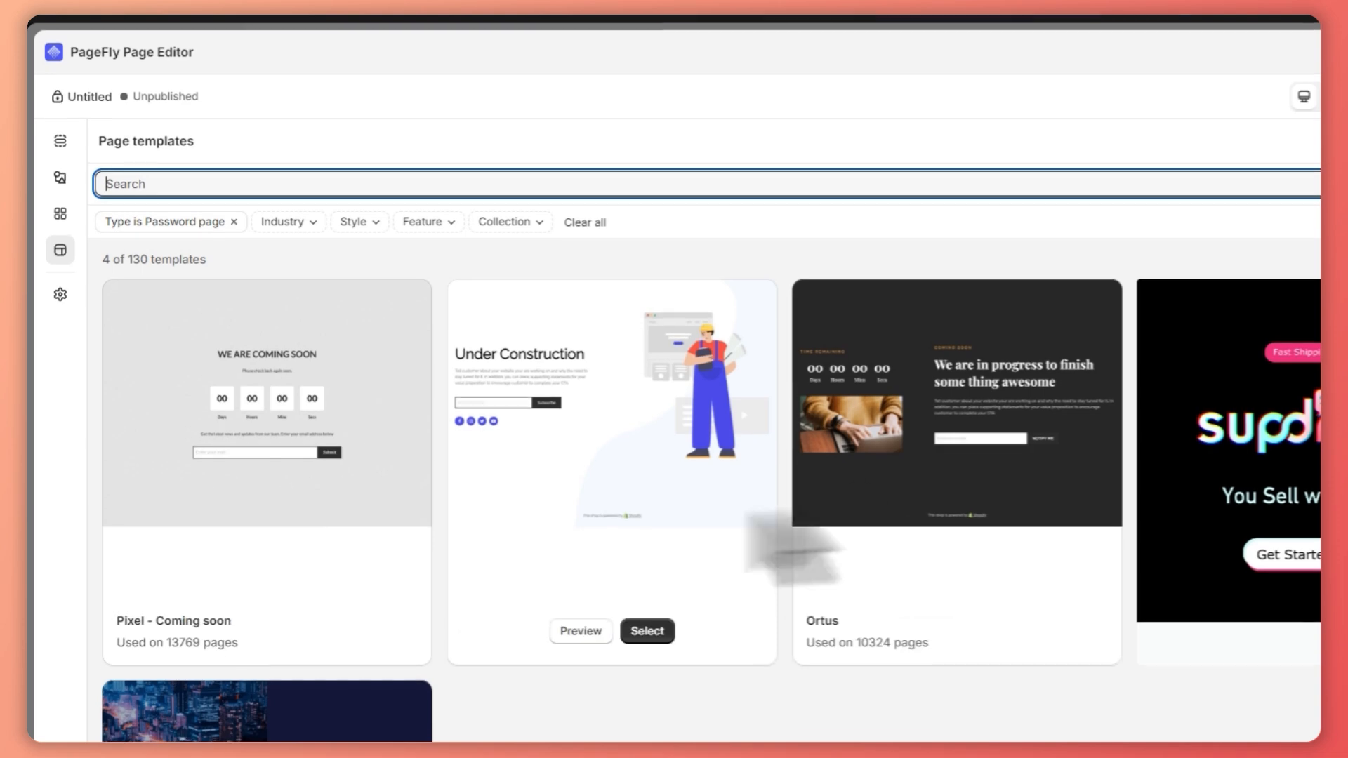
# Step: Apply the Ortus template to the page, acknowledging that it replaces all current content
pyautogui.scroll(-3, 920, 520)
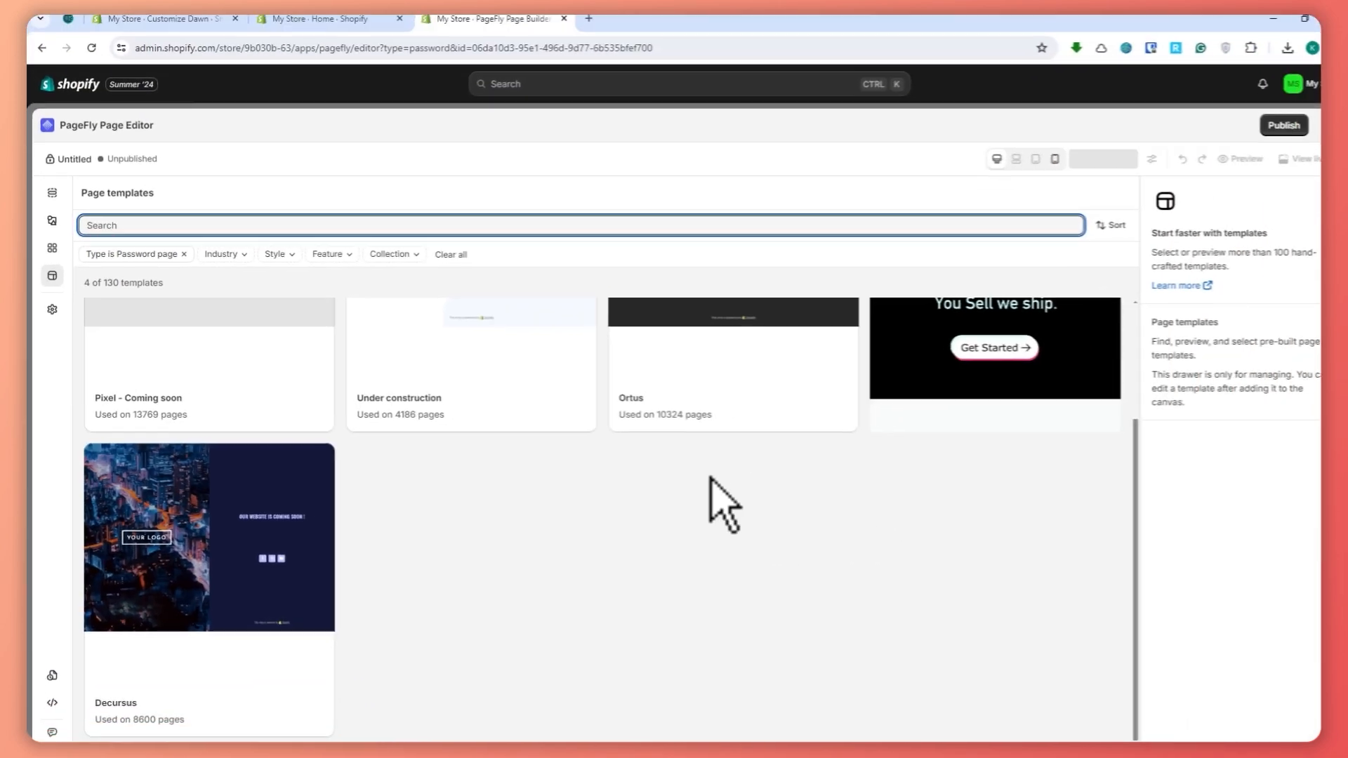
pyautogui.scroll(2, 710, 479)
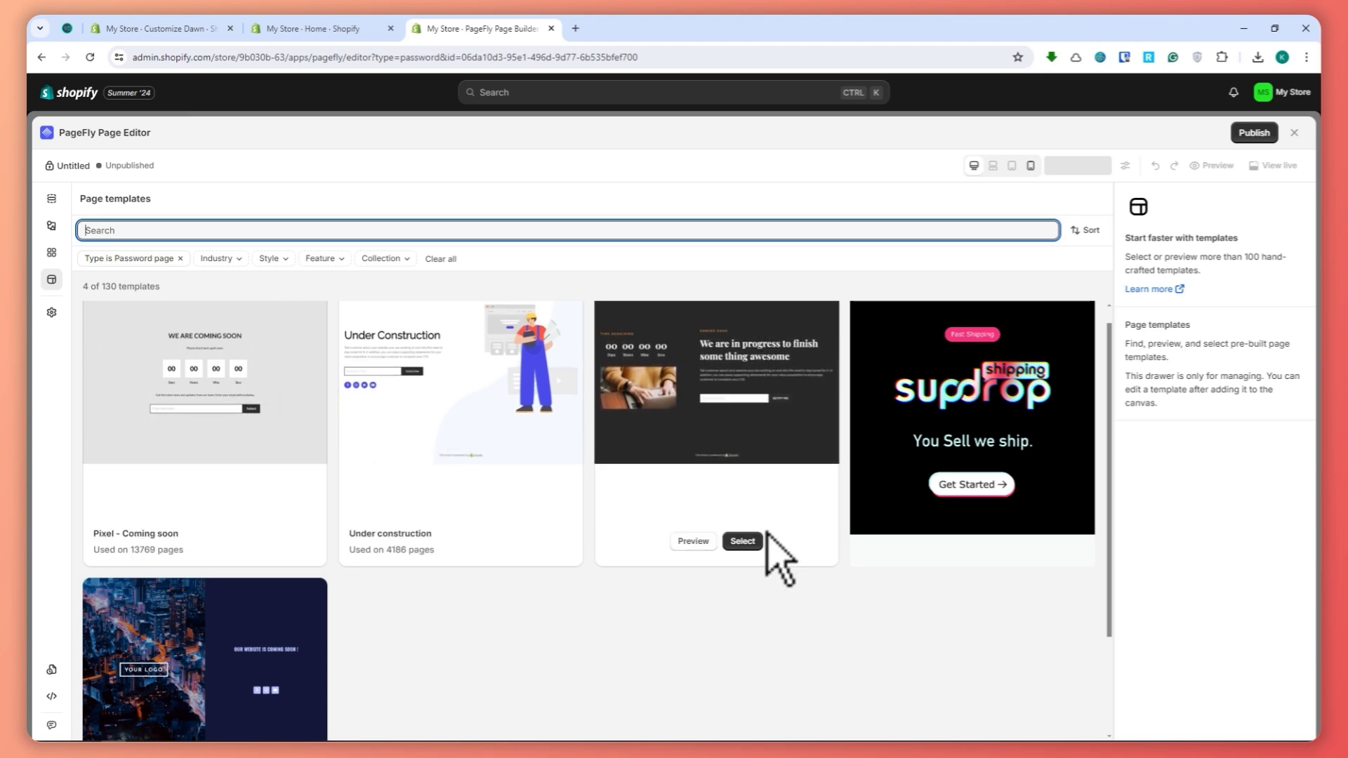
pyautogui.click(742, 541)
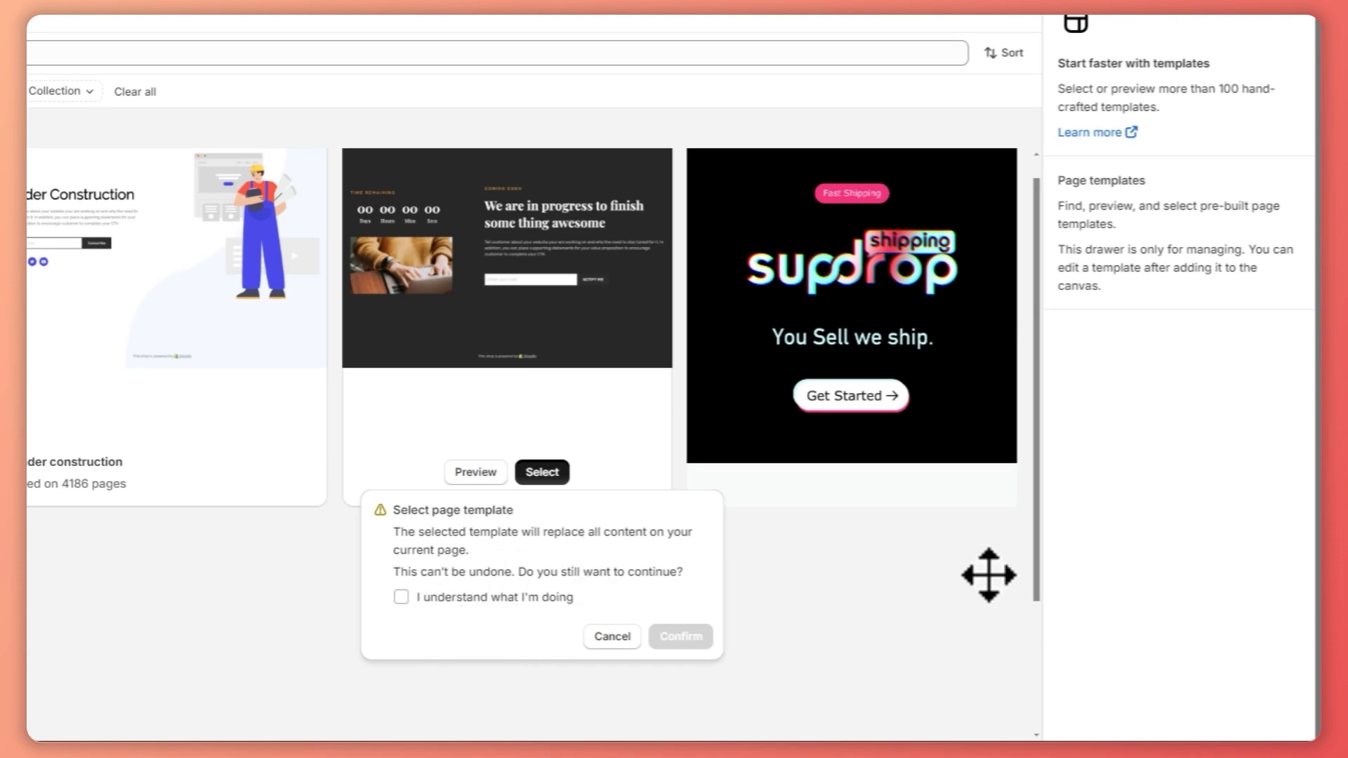
pyautogui.click(401, 597)
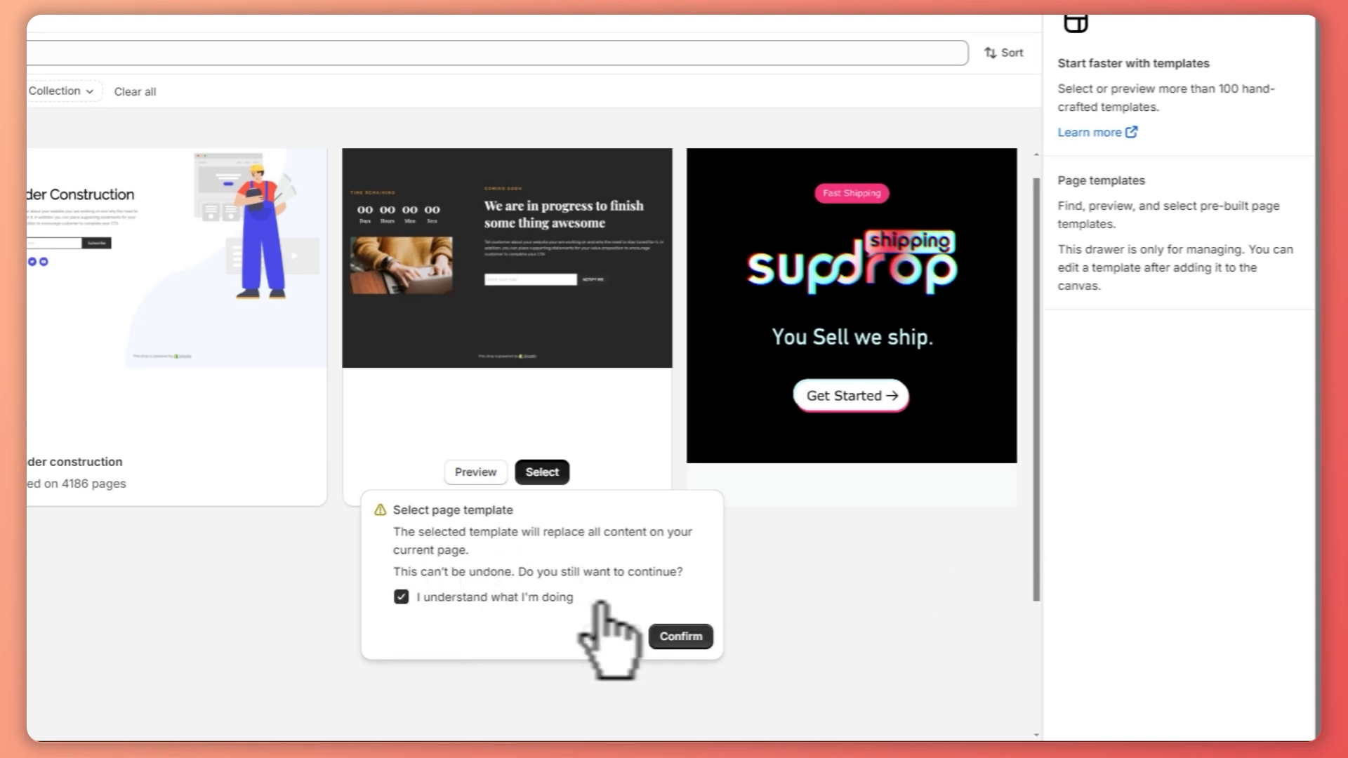
pyautogui.moveTo(394, 532); pyautogui.dragTo(561, 574)
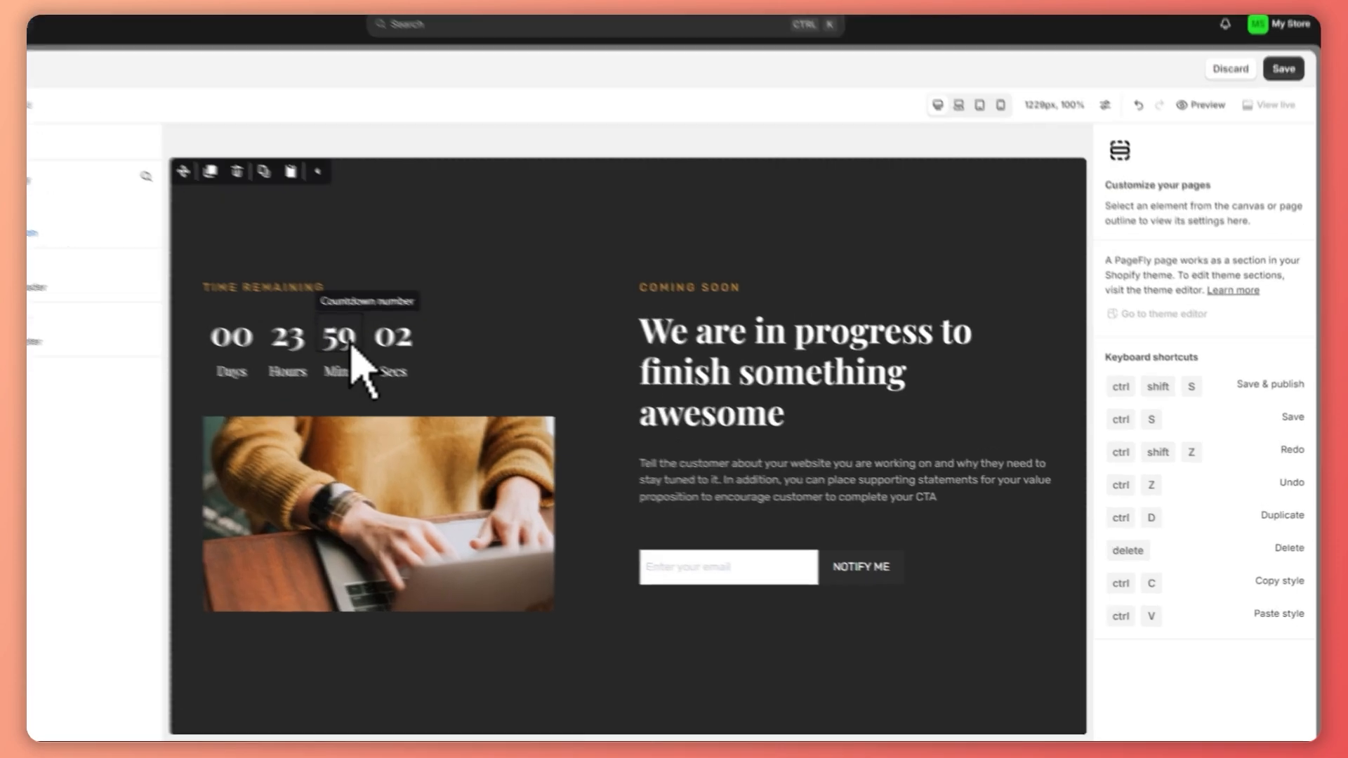
# Step: Replace the main heading under COMING SOON with "We are currently under construction."
pyautogui.click(439, 385)
pyautogui.click(749, 370)
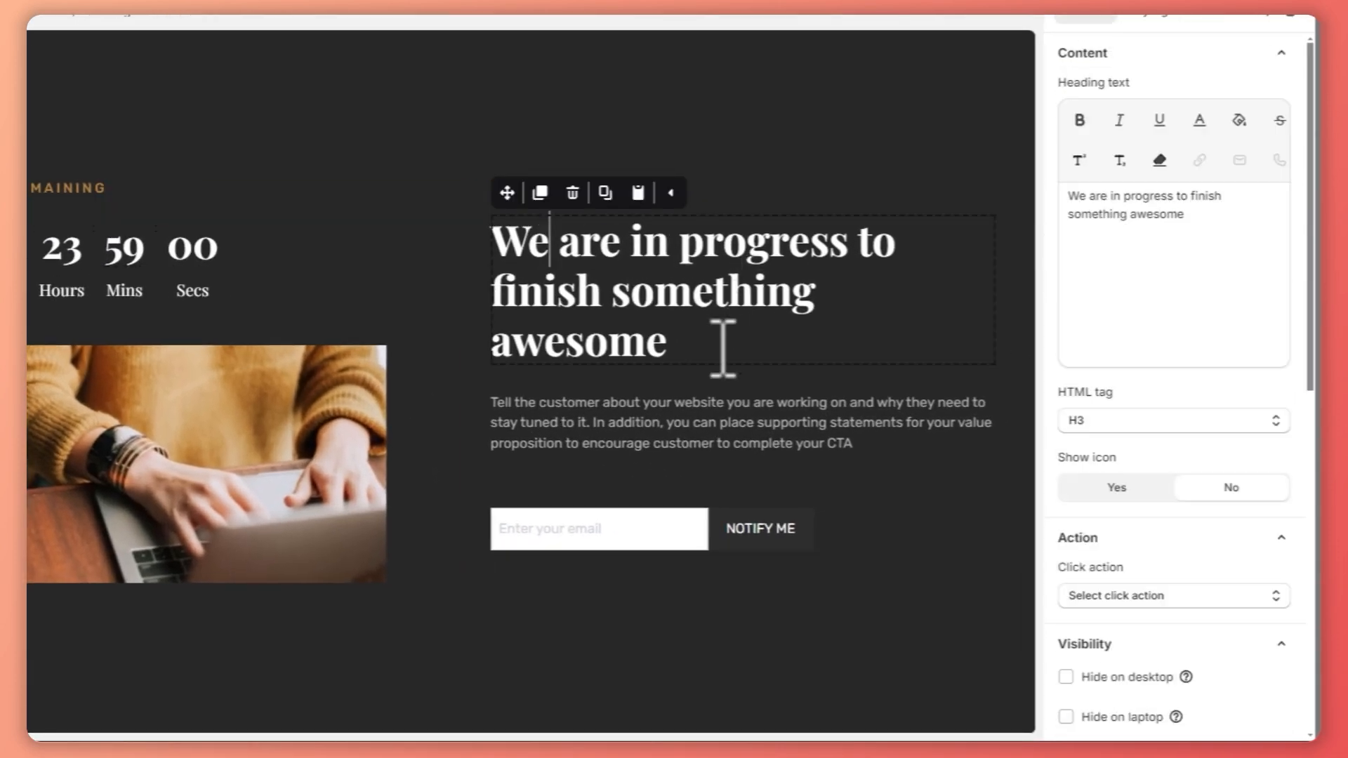
pyautogui.tripleClick(683, 288)
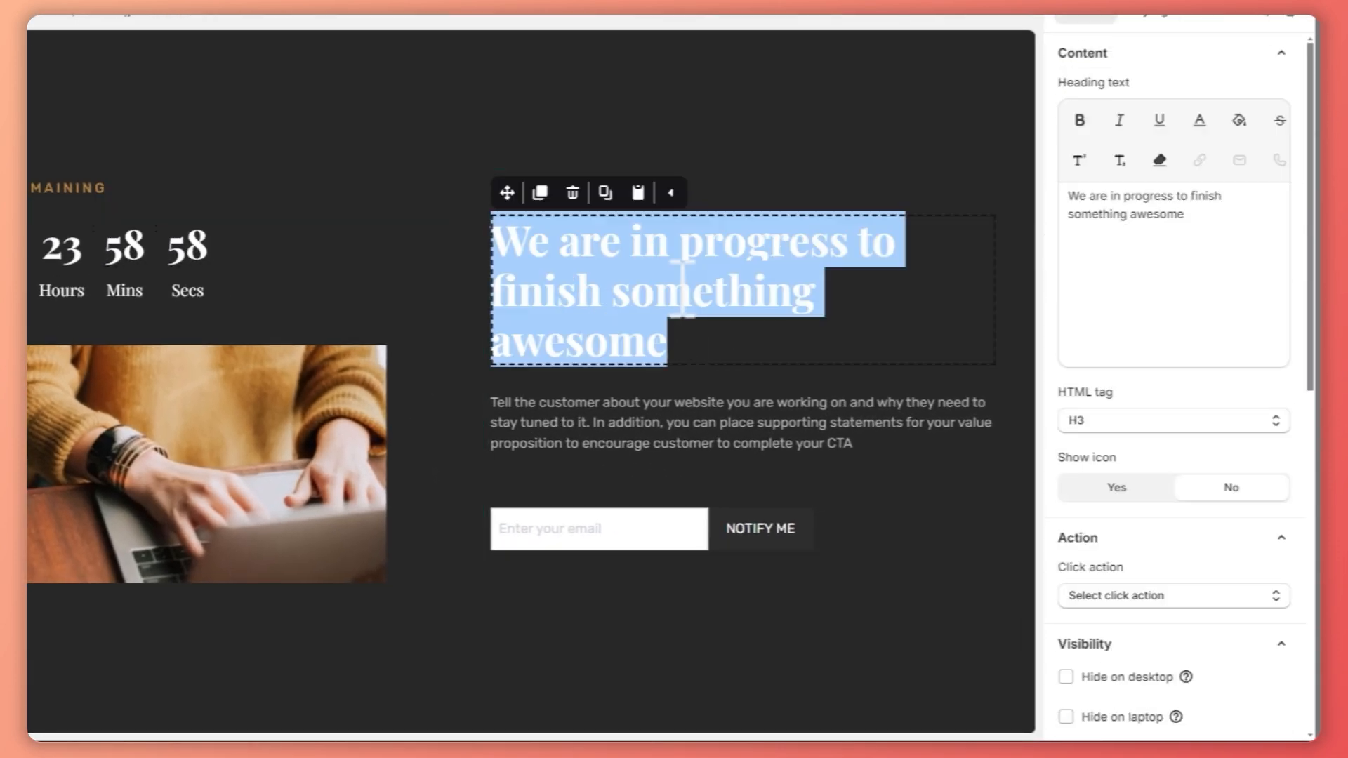
pyautogui.write('We a')
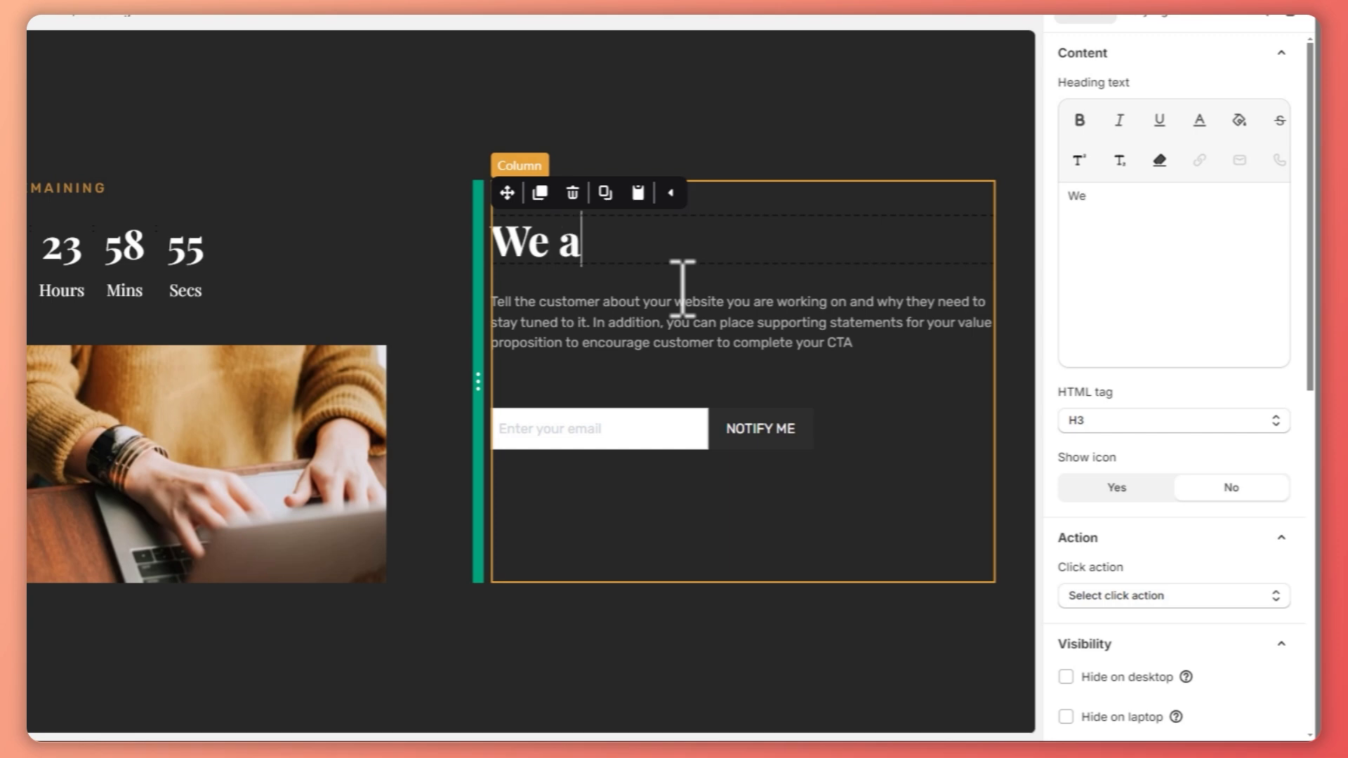
pyautogui.write('re currently unde')
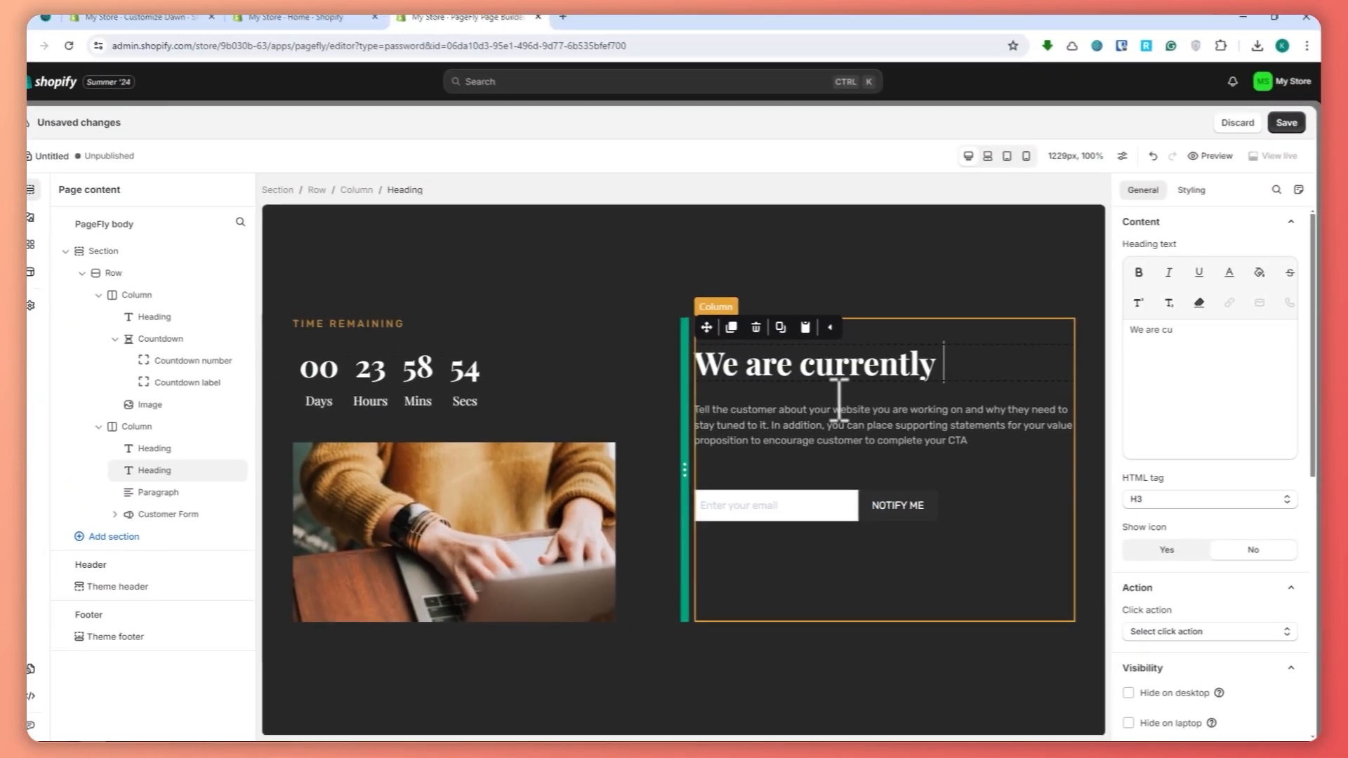
pyautogui.write('r construction.')
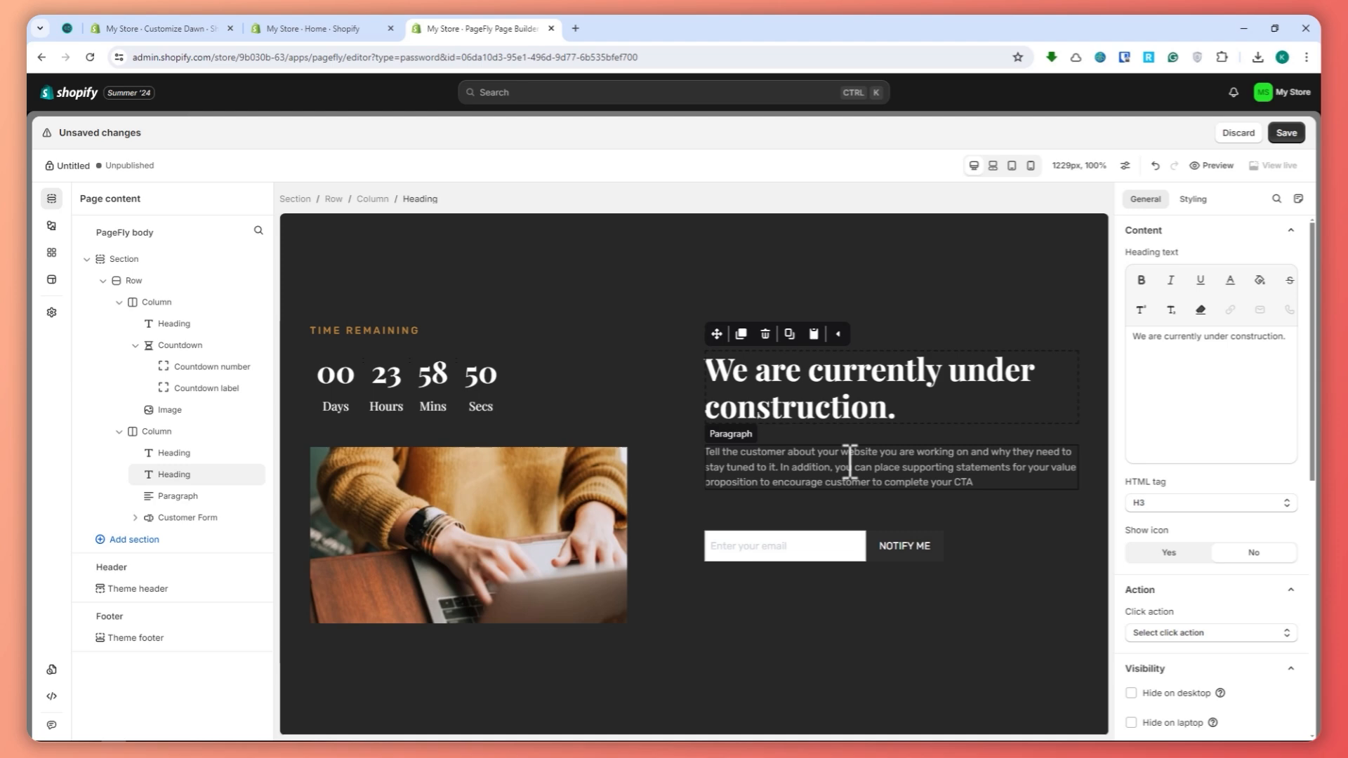
# Step: Replace the paragraph below the main heading with "Provide your email below so we can notify you when we go live."
pyautogui.click(850, 464)
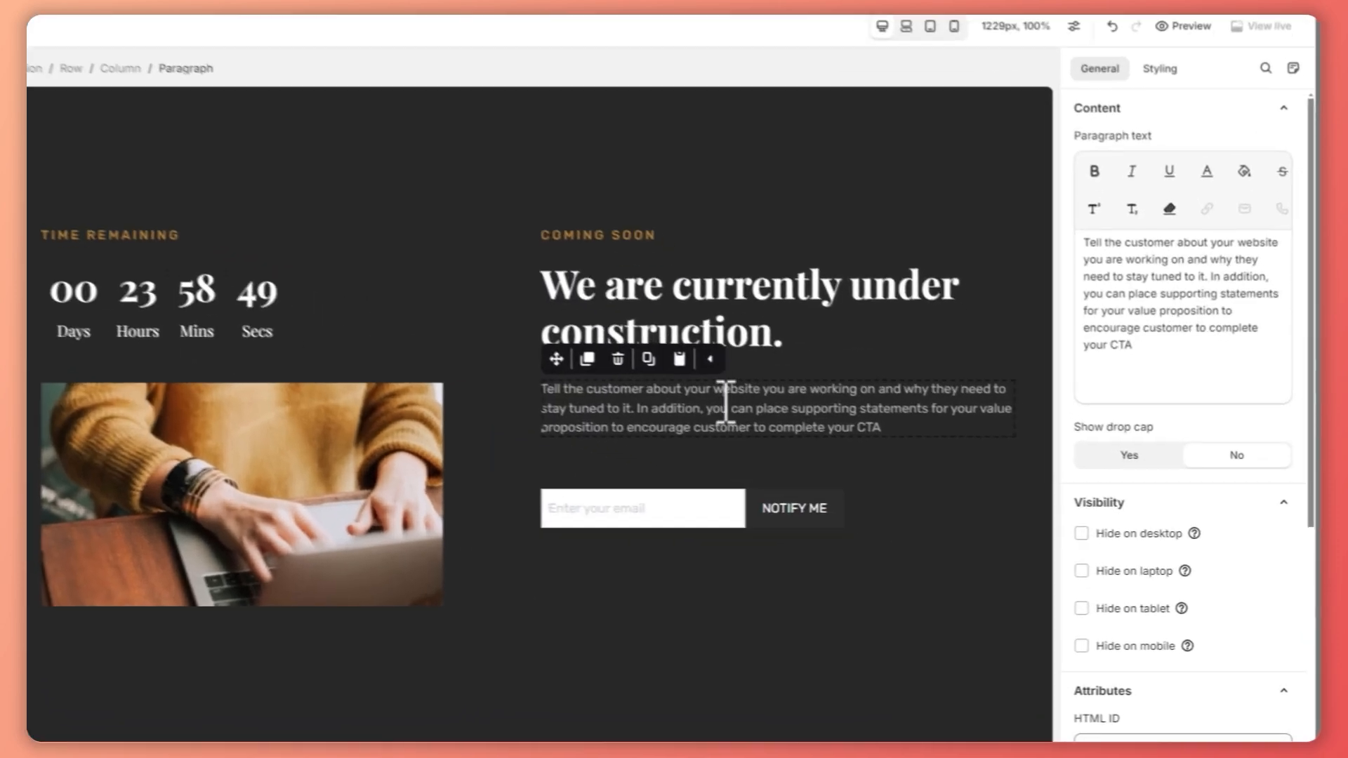
pyautogui.tripleClick(850, 464)
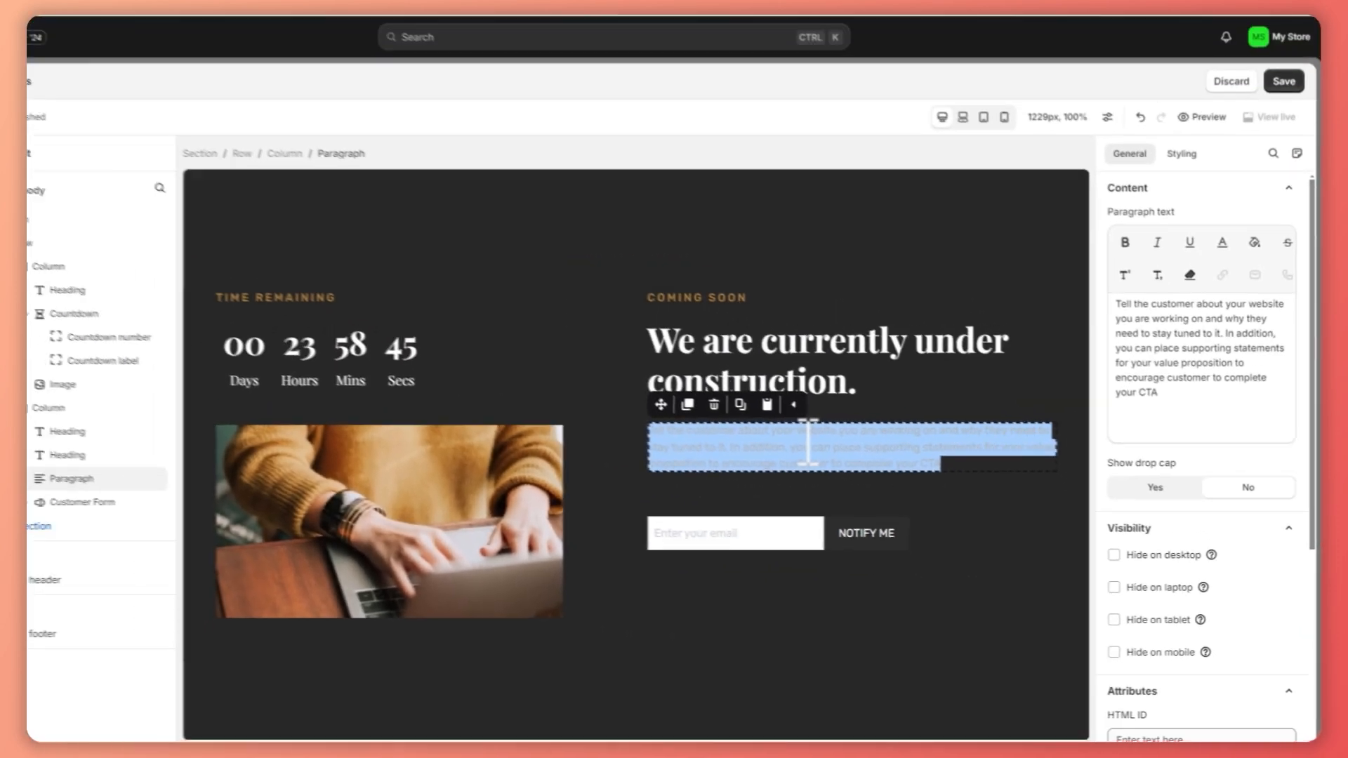
pyautogui.write('pRO')
pyautogui.press('BackSpace')
pyautogui.press('BackSpace')
pyautogui.press('BackSpace')
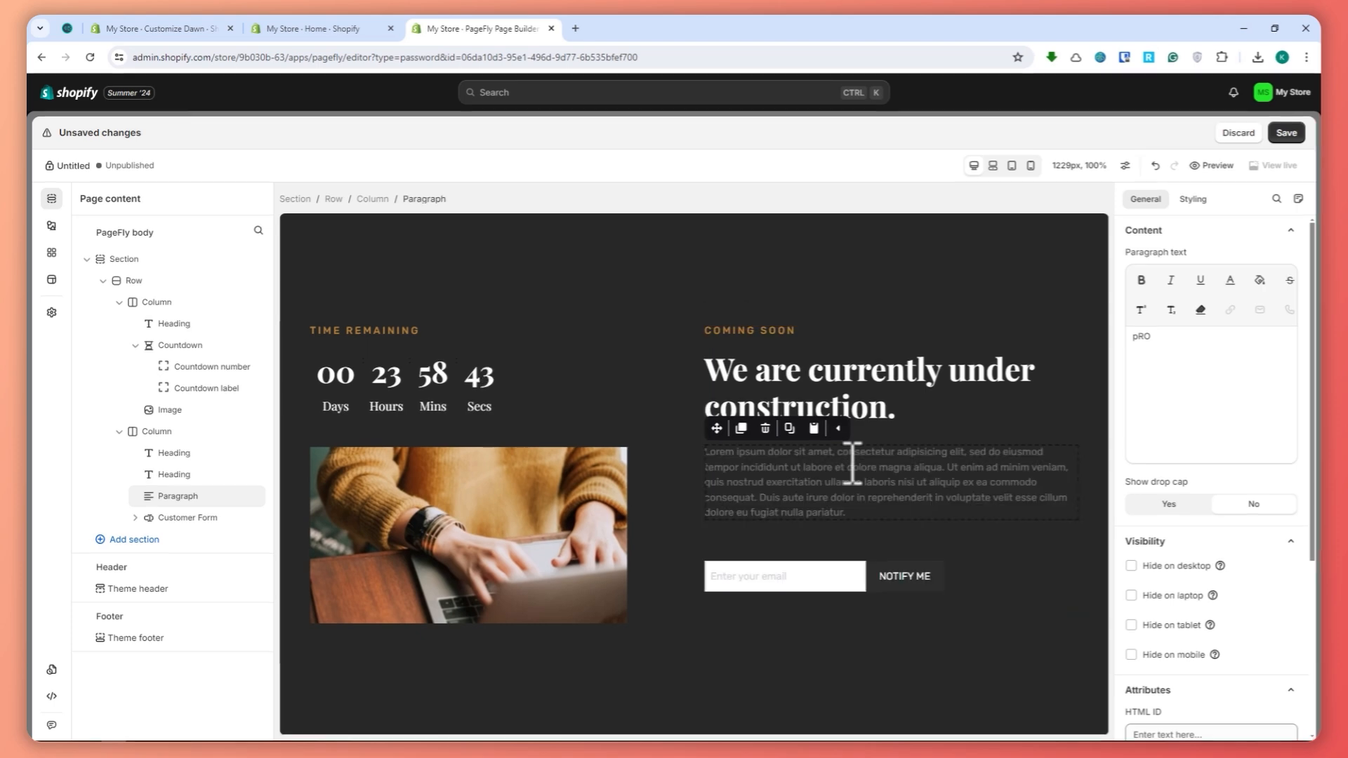
pyautogui.write('P')
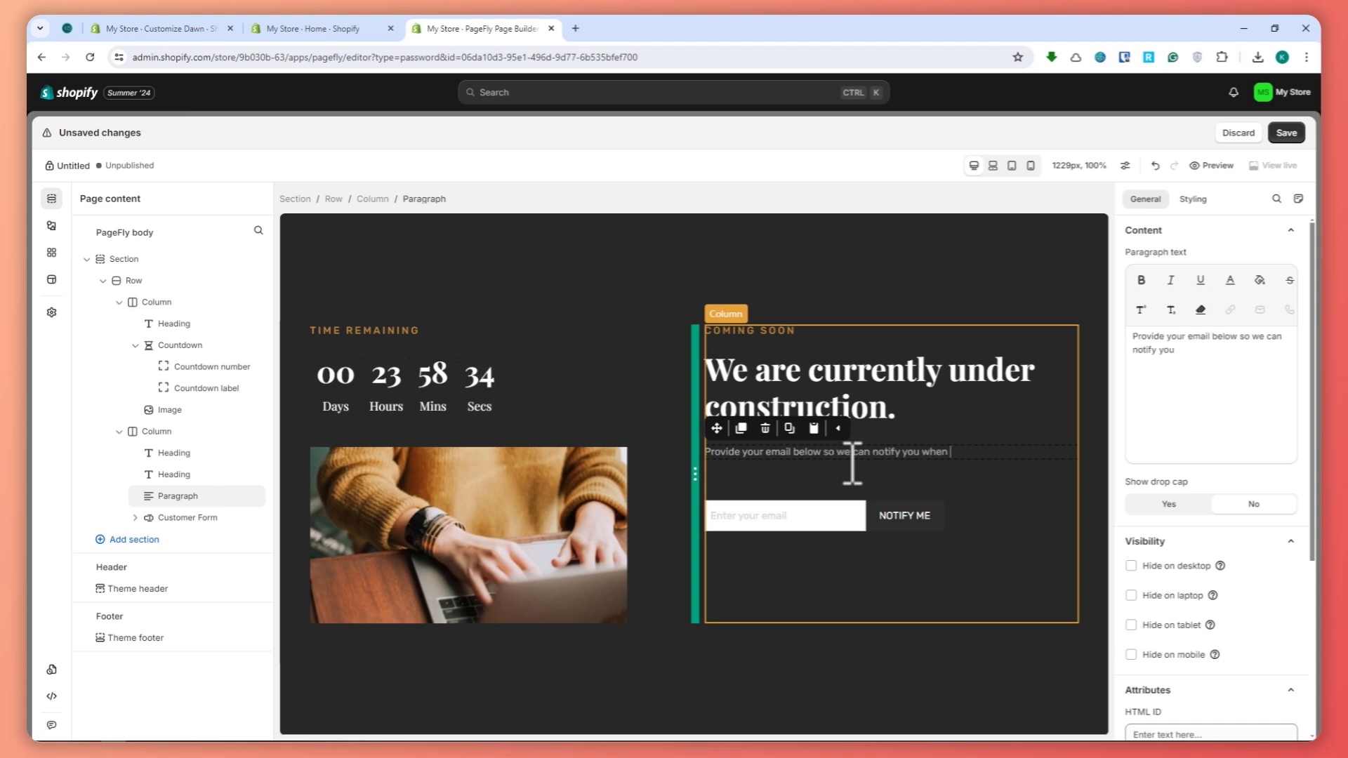
pyautogui.click(884, 577)
# Step: Inspect the settings of the email input field, its surrounding column and the countdown's seconds number
pyautogui.click(784, 519)
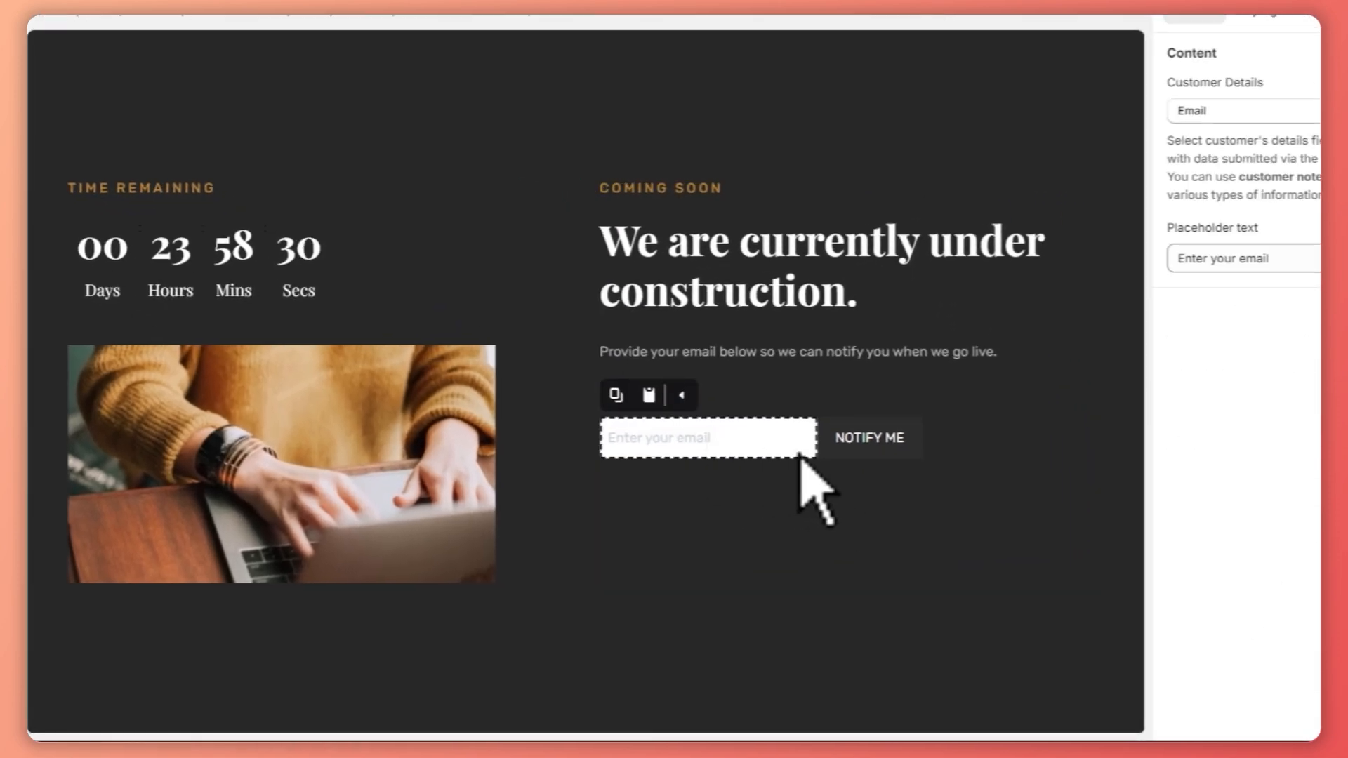
pyautogui.click(852, 525)
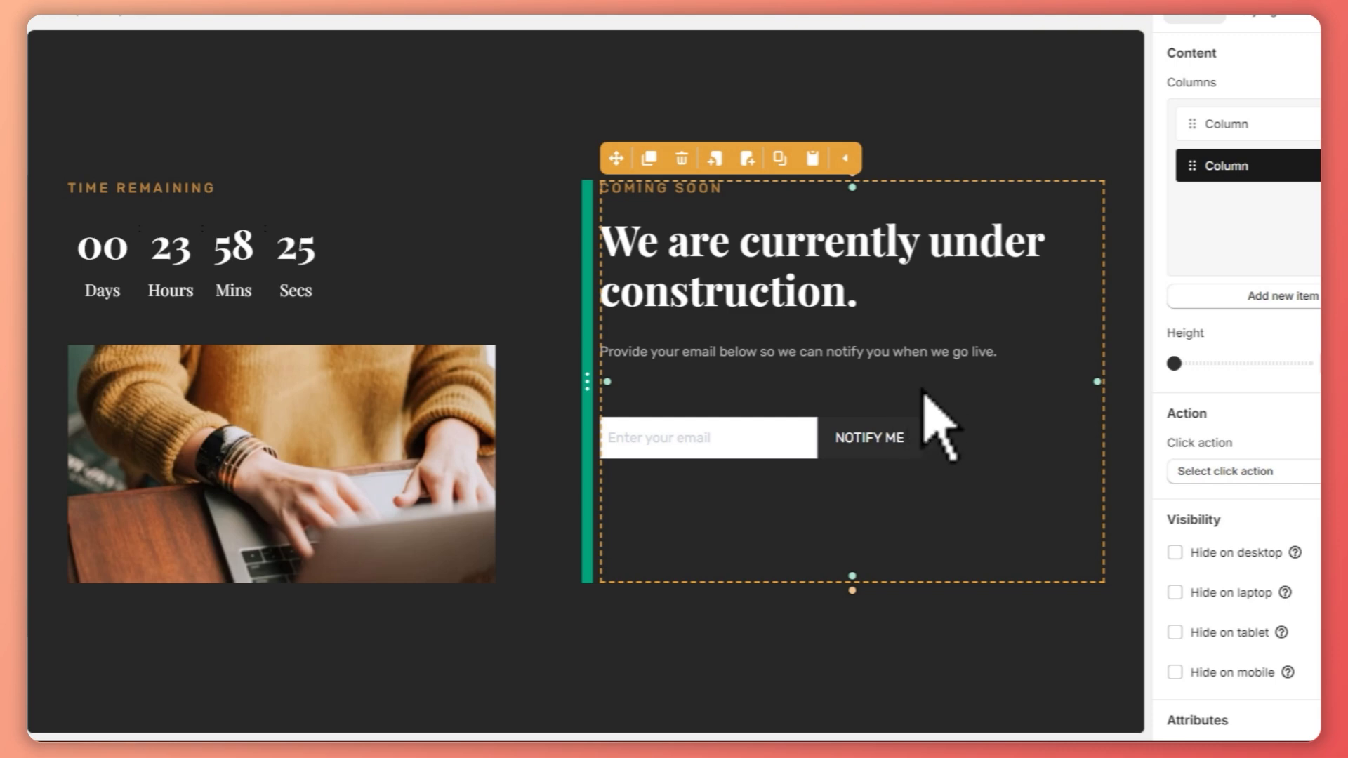
pyautogui.click(732, 445)
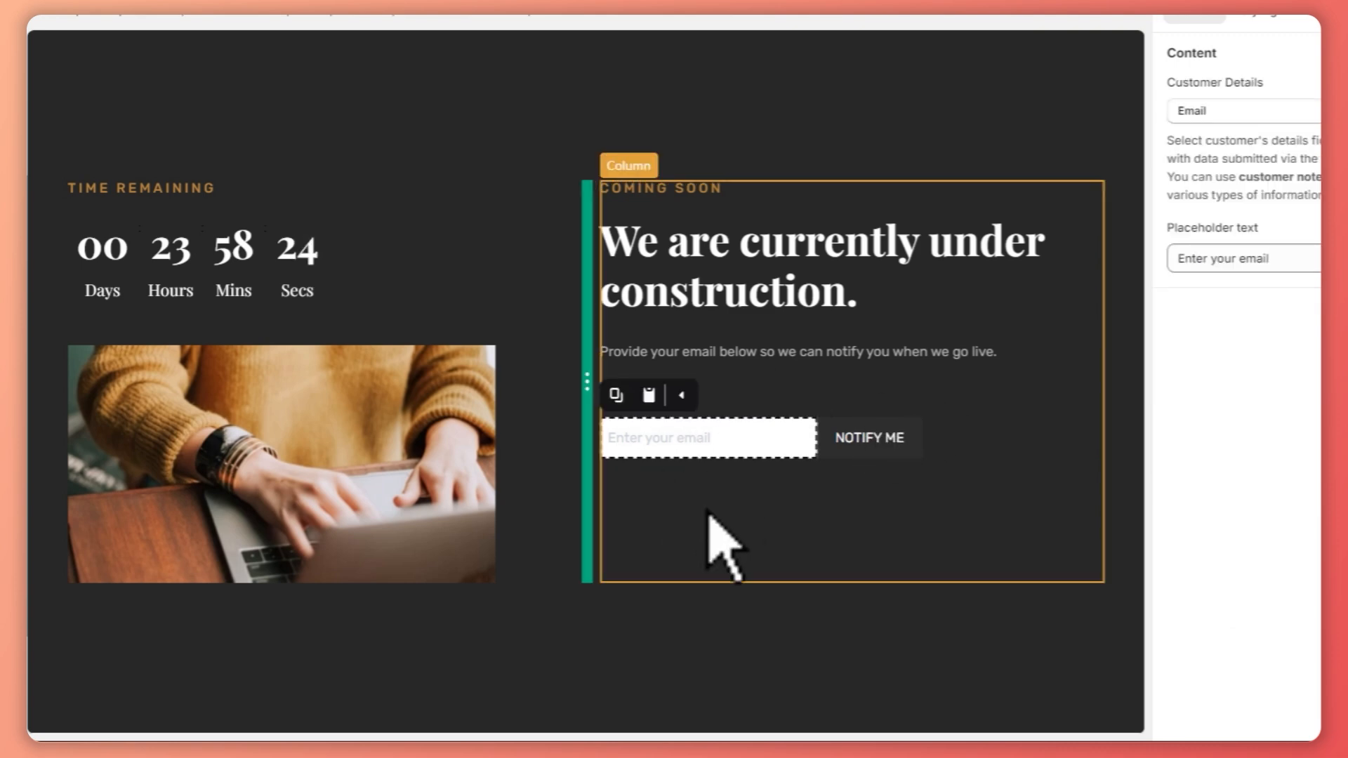
pyautogui.click(495, 656)
pyautogui.click(290, 266)
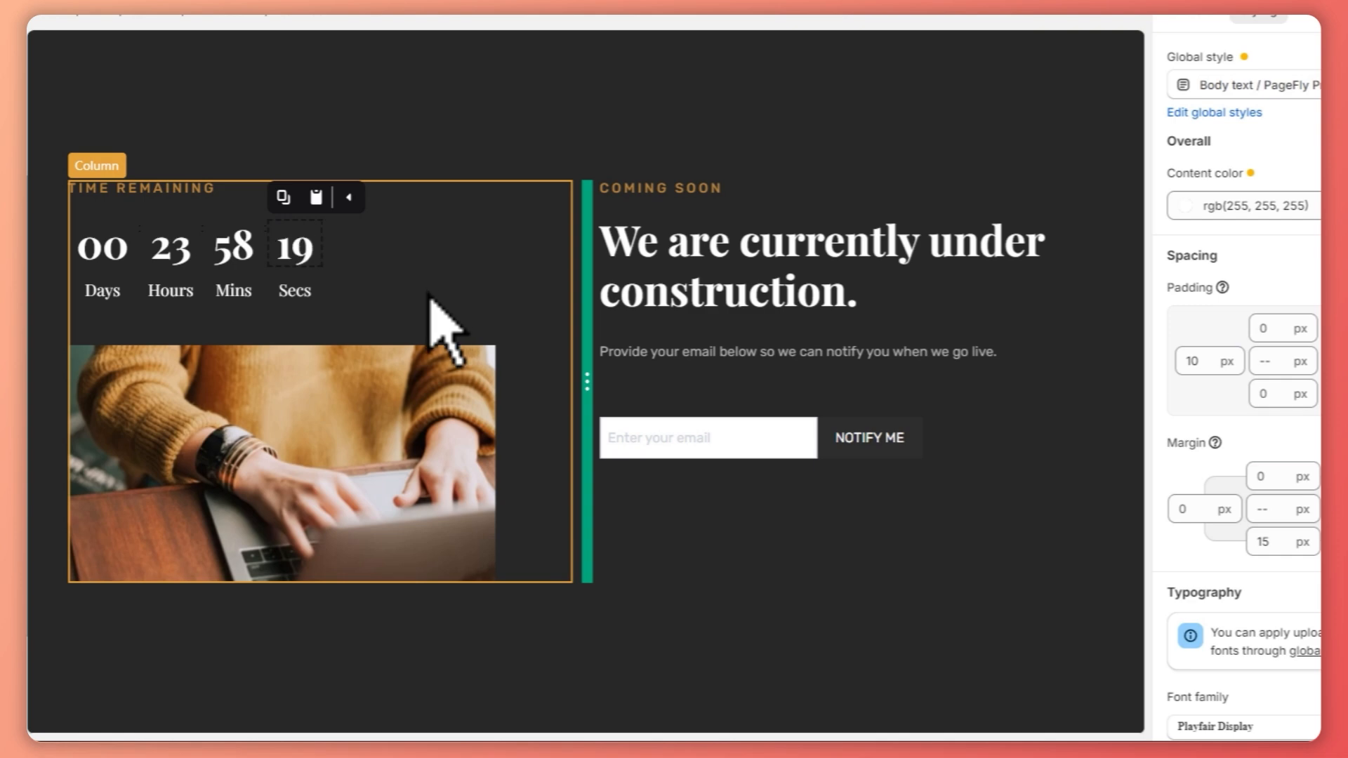
# Step: Check the source options for replacing the laptop image, including adding one from a URL, without changing it
pyautogui.click(310, 451)
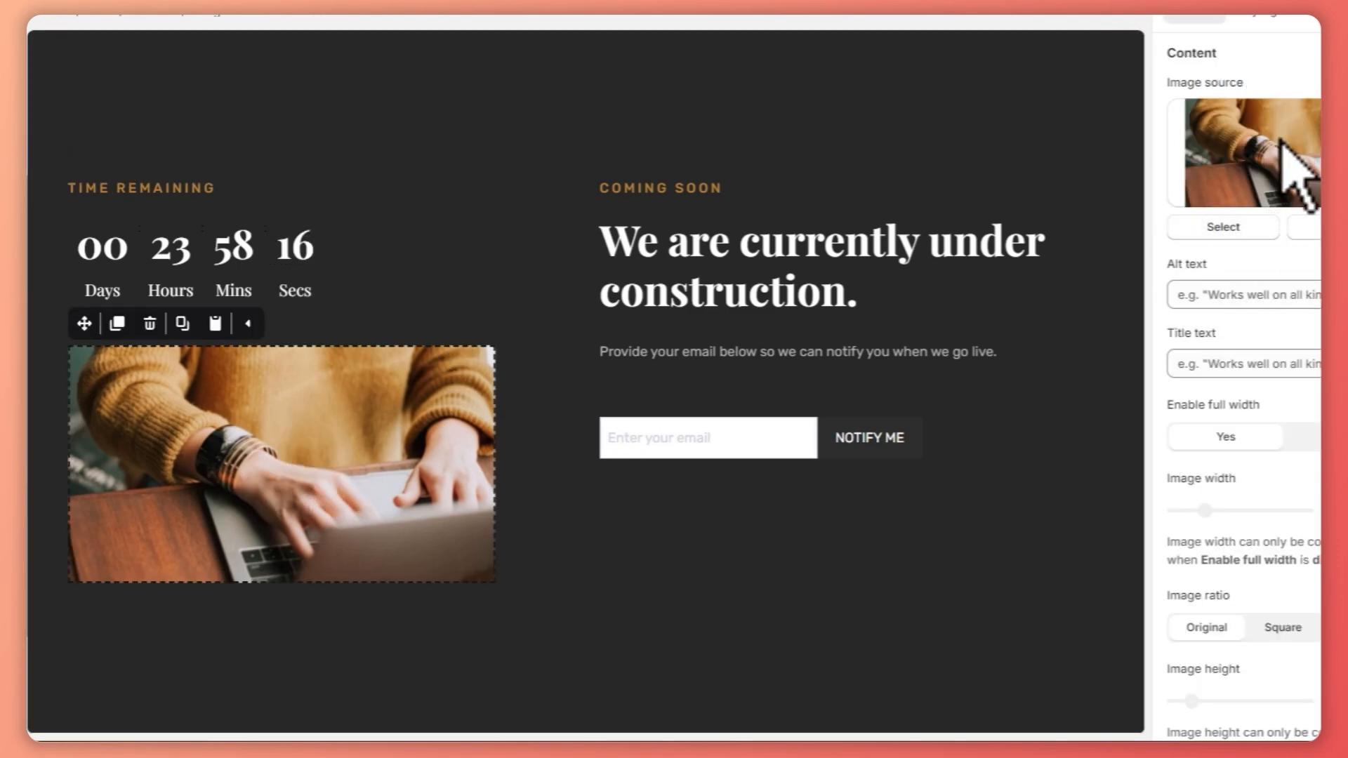
pyautogui.click(1257, 229)
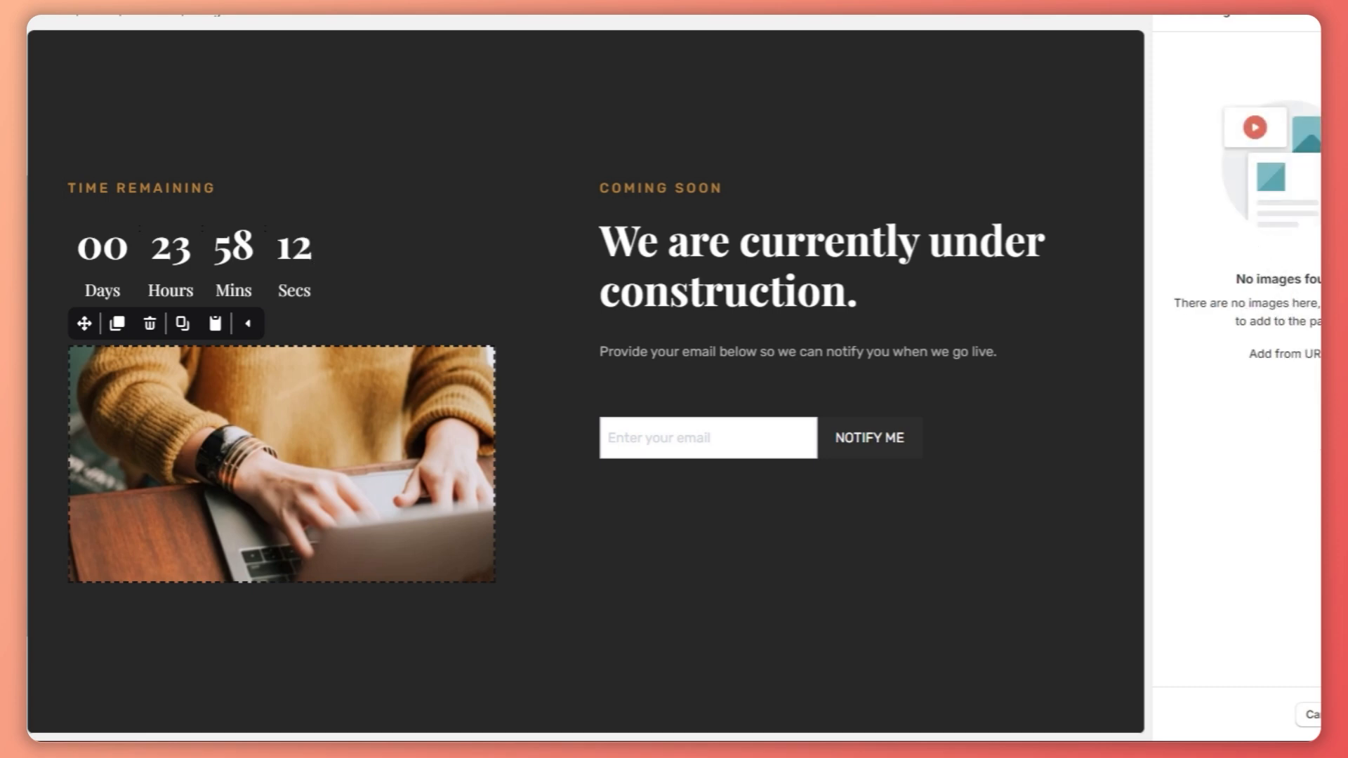
pyautogui.click(1286, 356)
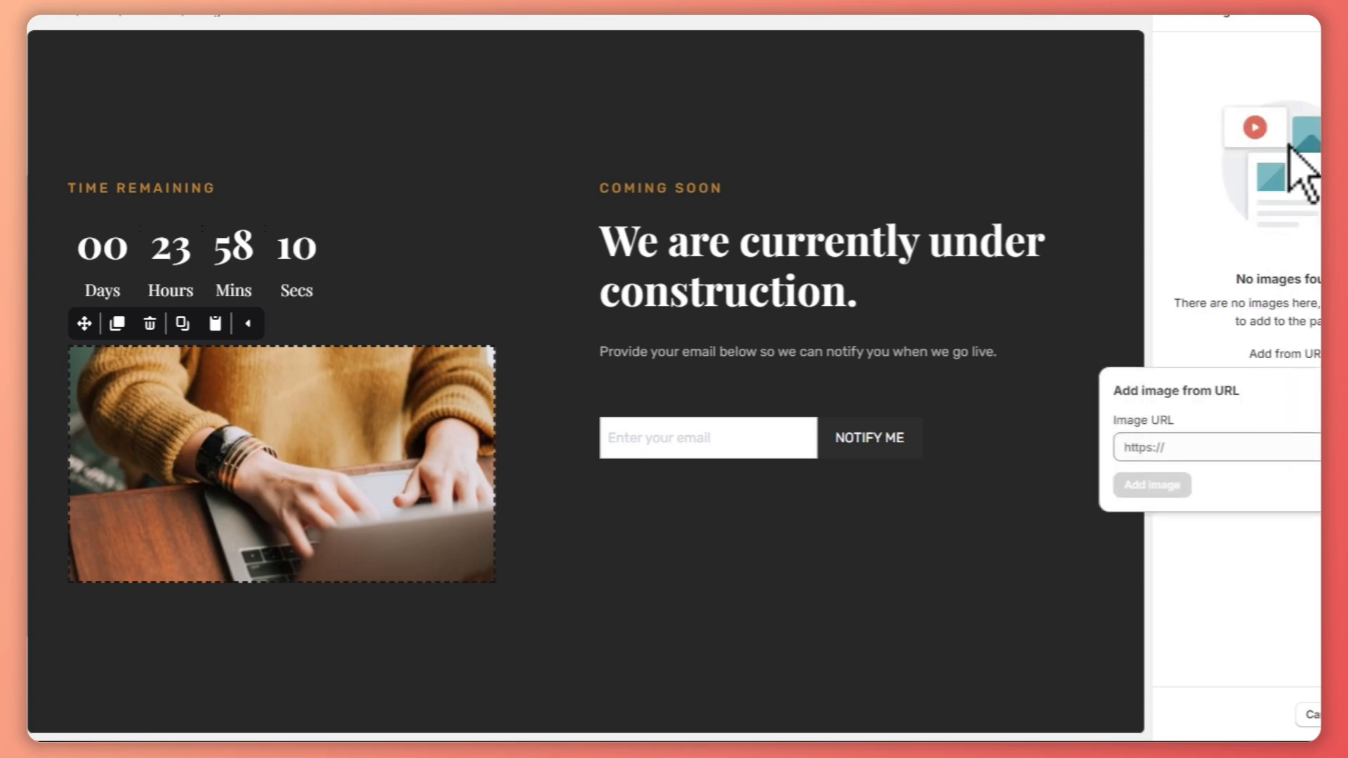
pyautogui.click(1289, 144)
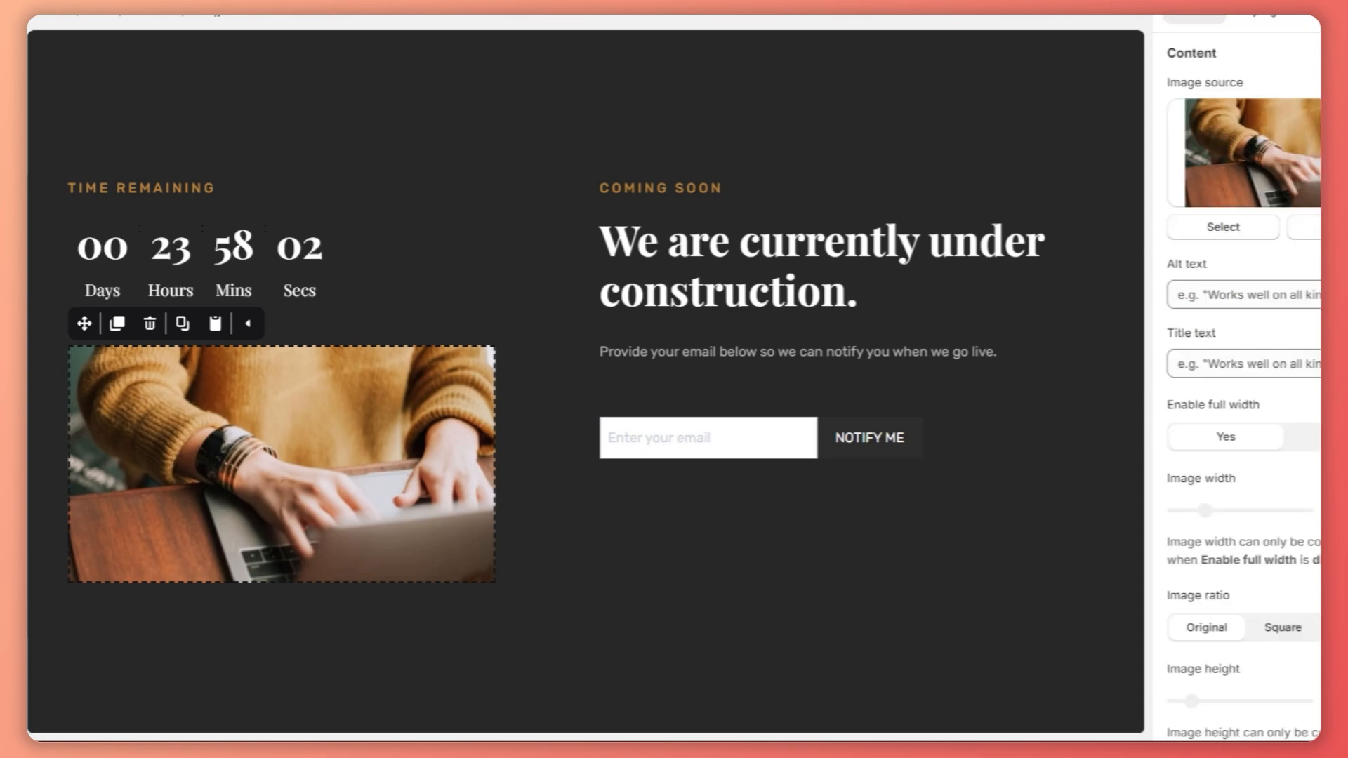
# Step: View the Dawn theme's Password template in the theme editor and return to the PageFly page editor
pyautogui.click(555, 169)
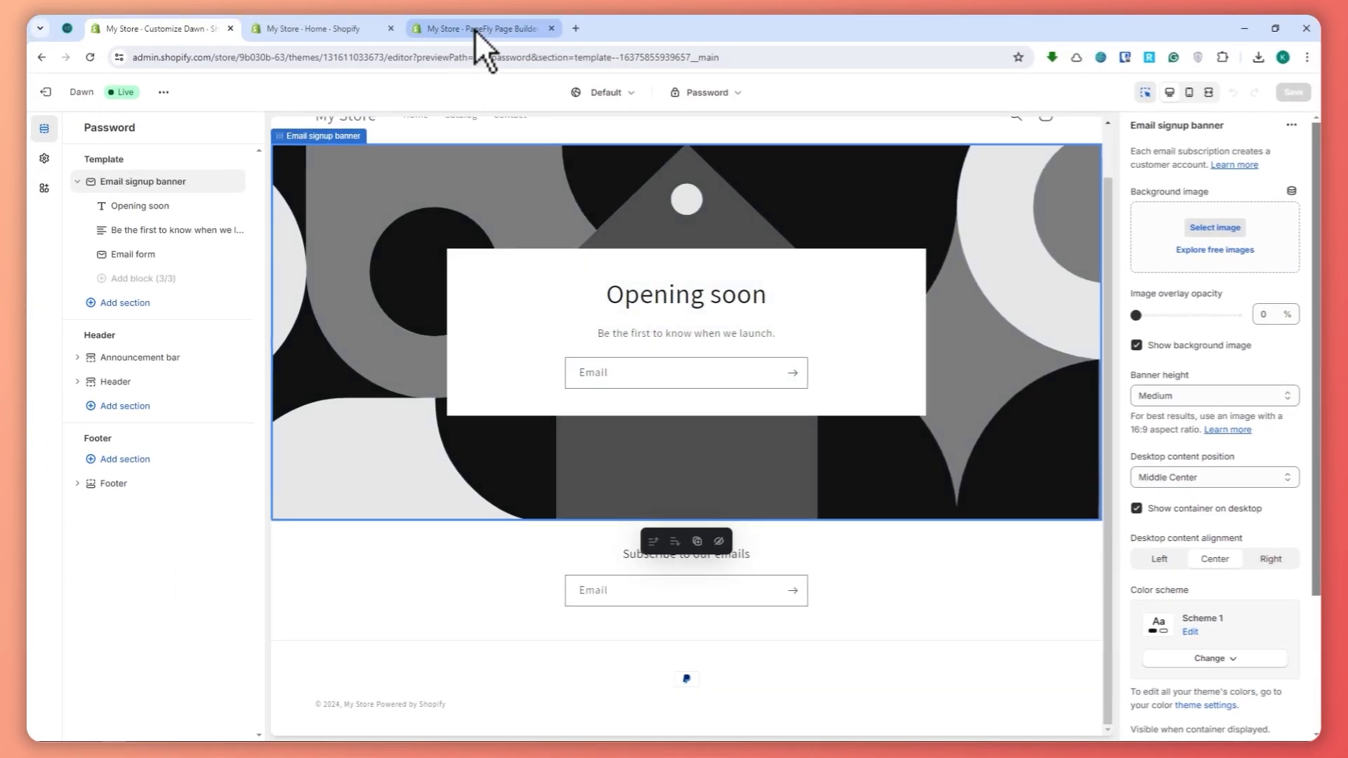
pyautogui.click(471, 32)
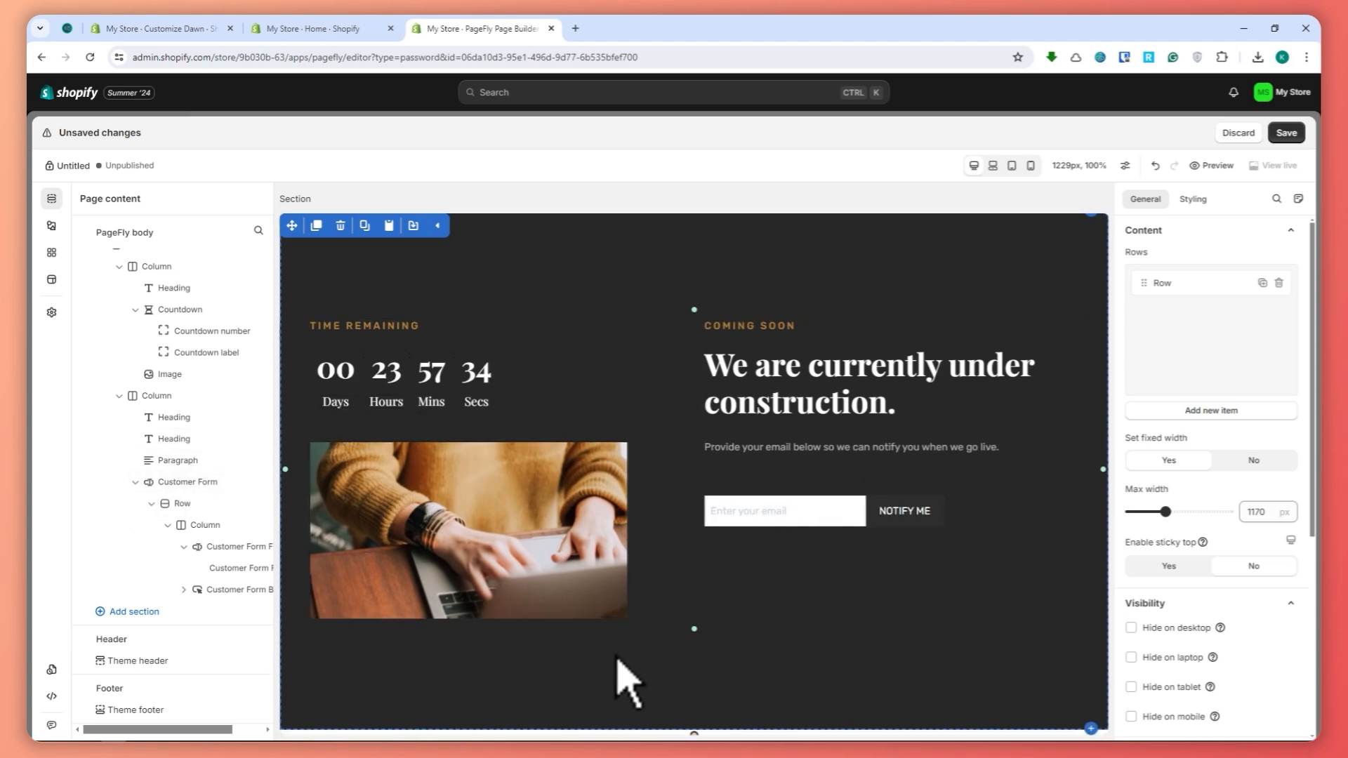
# Step: Add the "Meet the founder" quote section template below the existing section of the page
pyautogui.scroll(1, 151, 323)
pyautogui.click(90, 257)
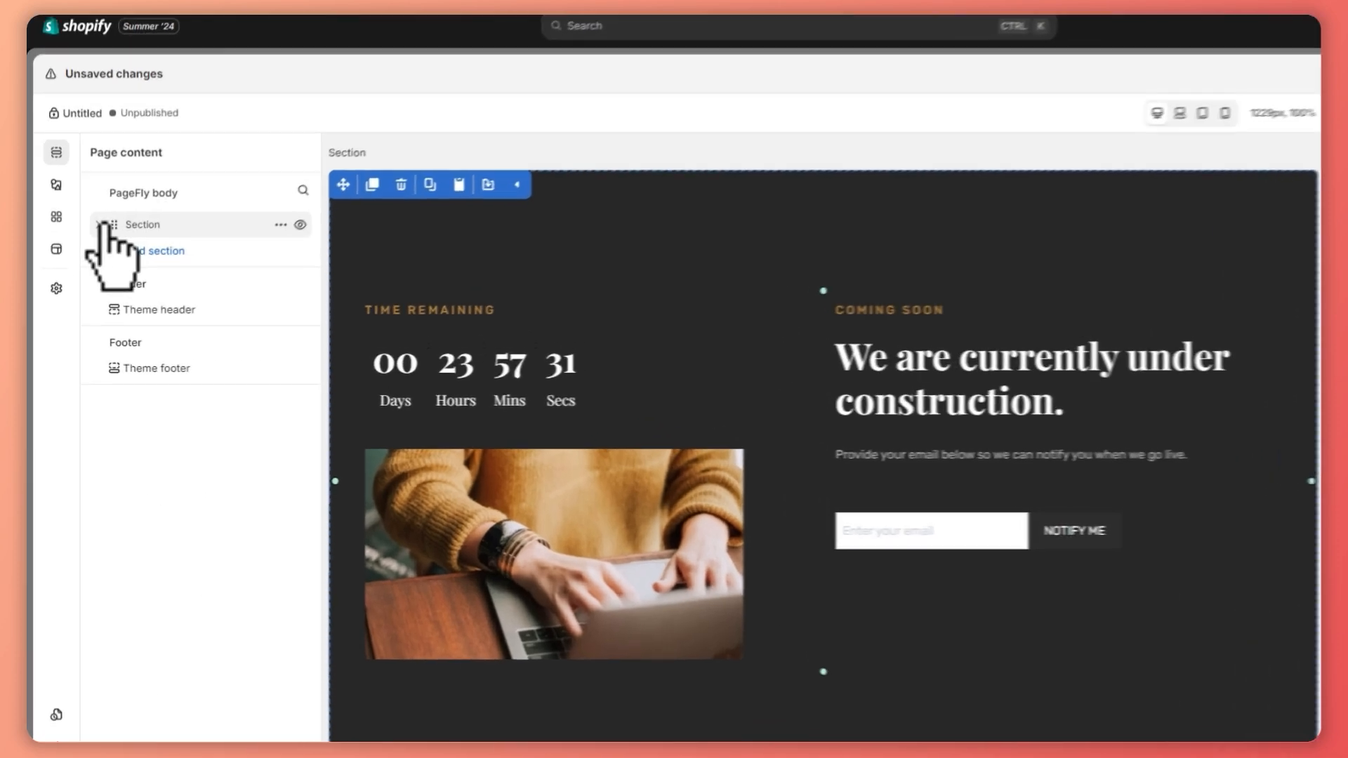
pyautogui.click(133, 283)
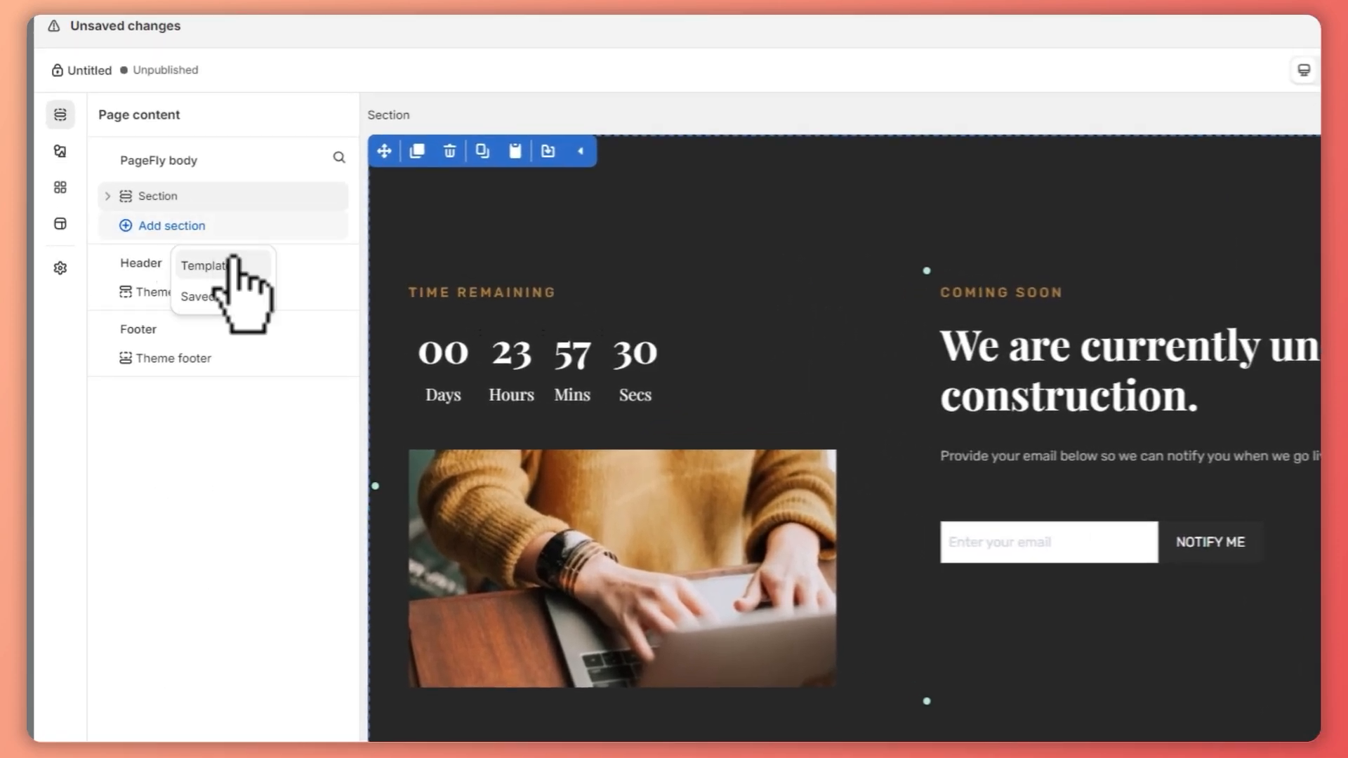
pyautogui.click(224, 267)
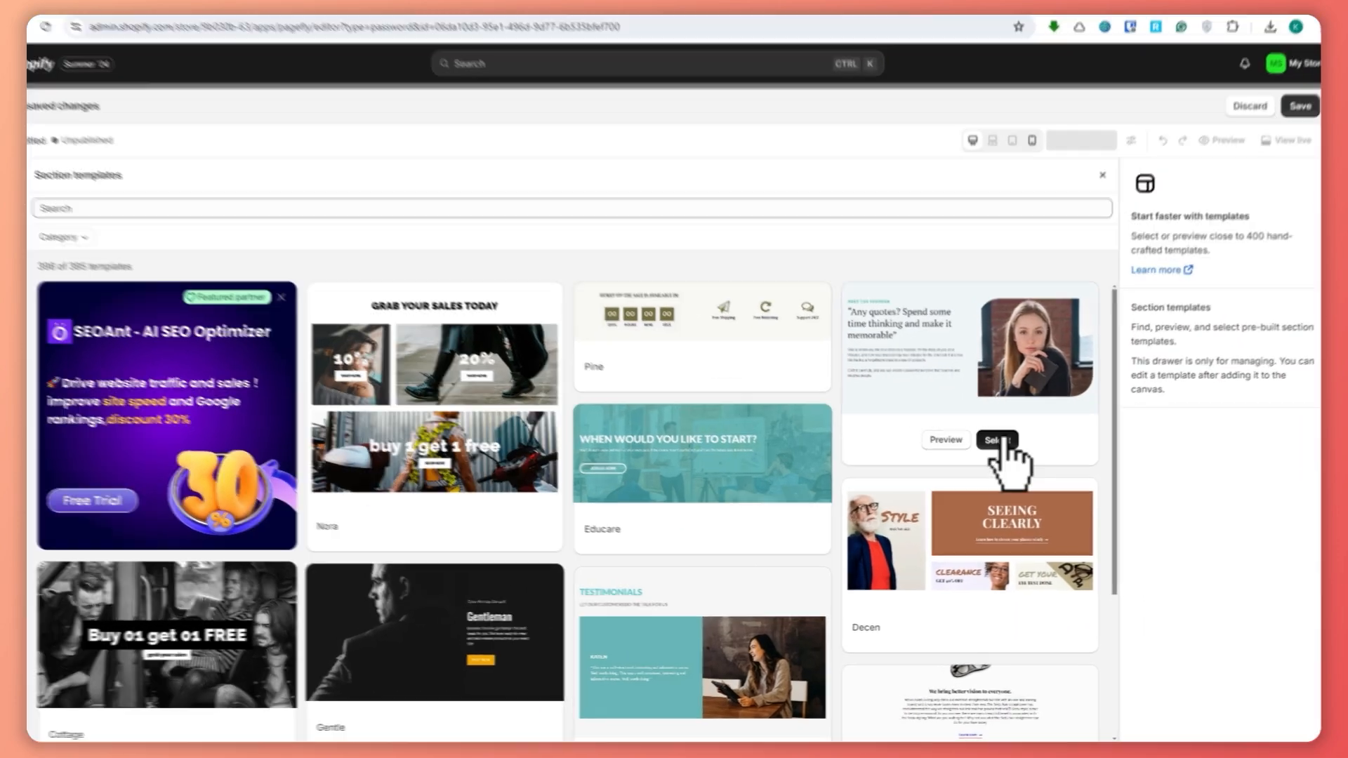
pyautogui.click(998, 451)
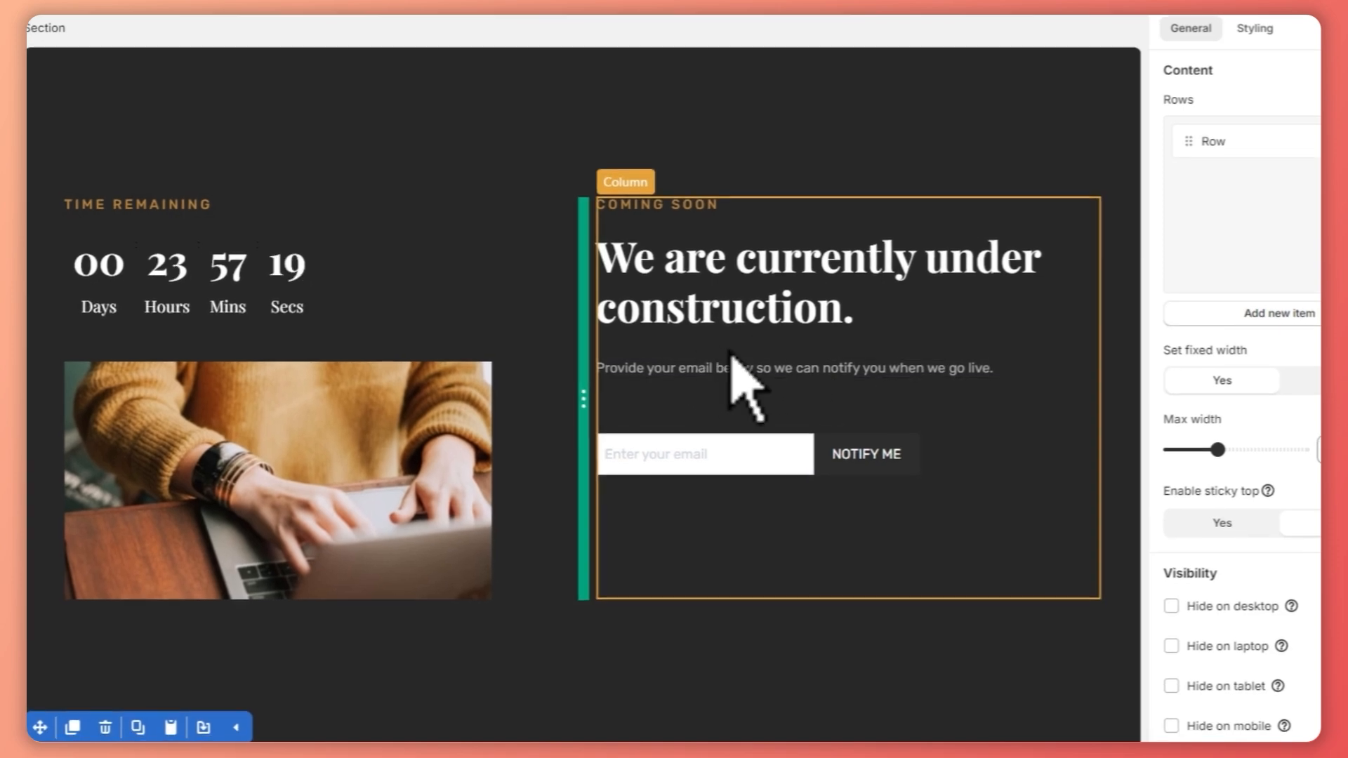
pyautogui.scroll(-8, 746, 386)
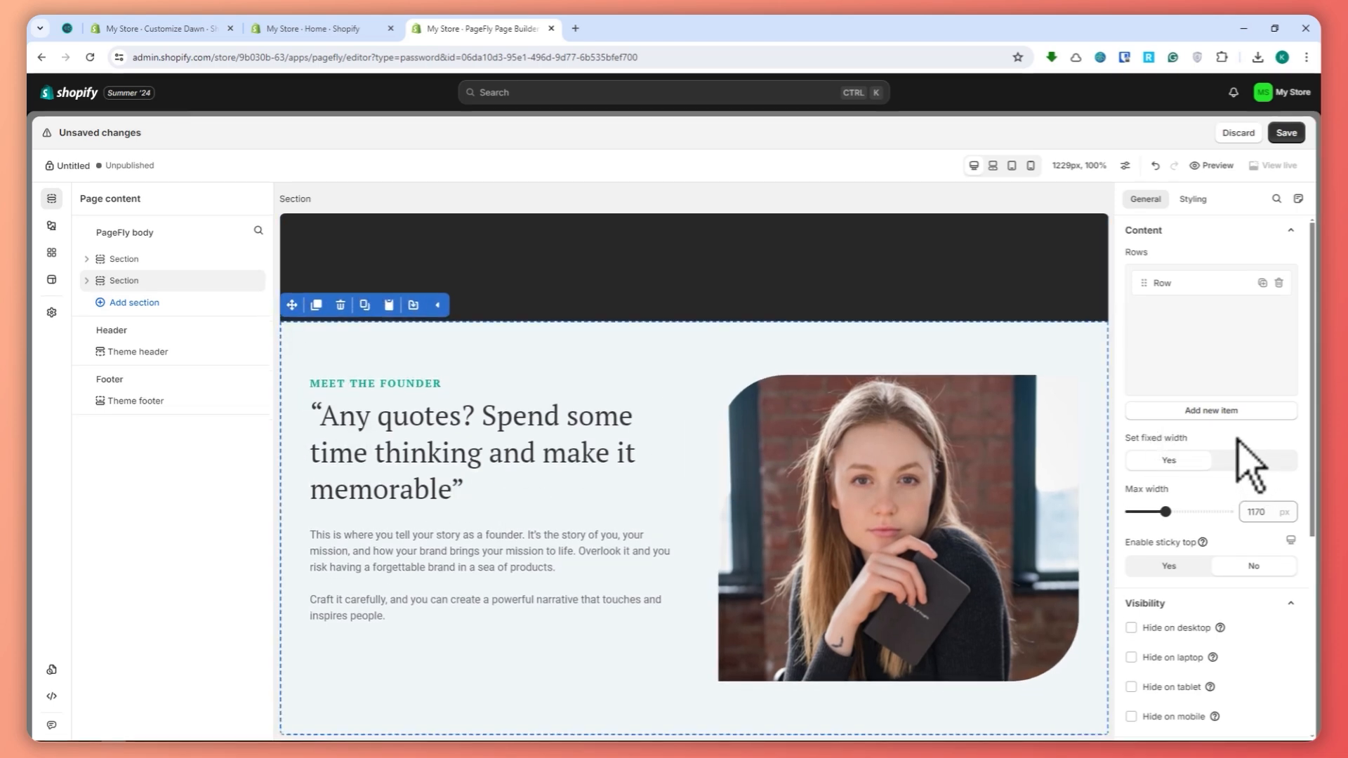
# Step: Examine the new founder section's settings and its placement below the countdown section, and select its portrait image
pyautogui.scroll(-5, 1249, 467)
pyautogui.scroll(2, 1245, 462)
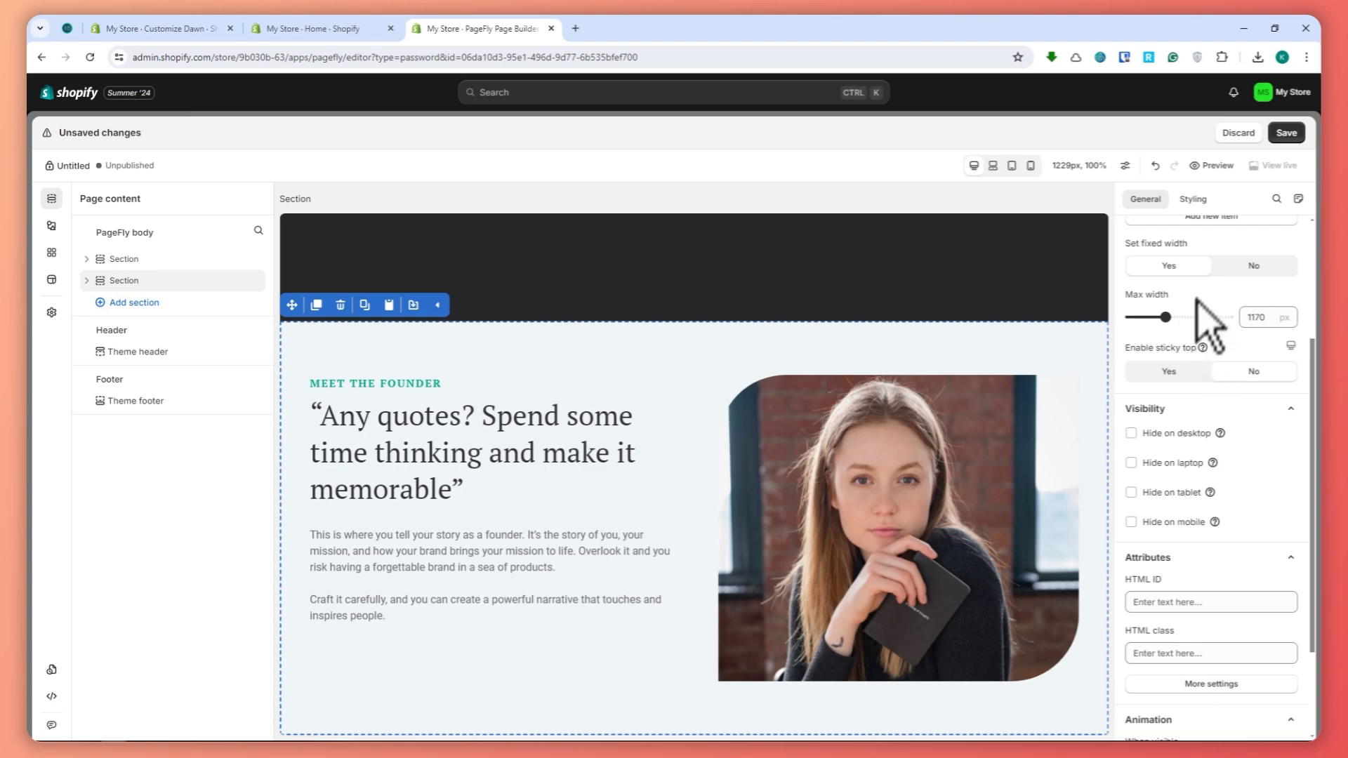
pyautogui.scroll(3, 1204, 281)
pyautogui.scroll(3, 988, 316)
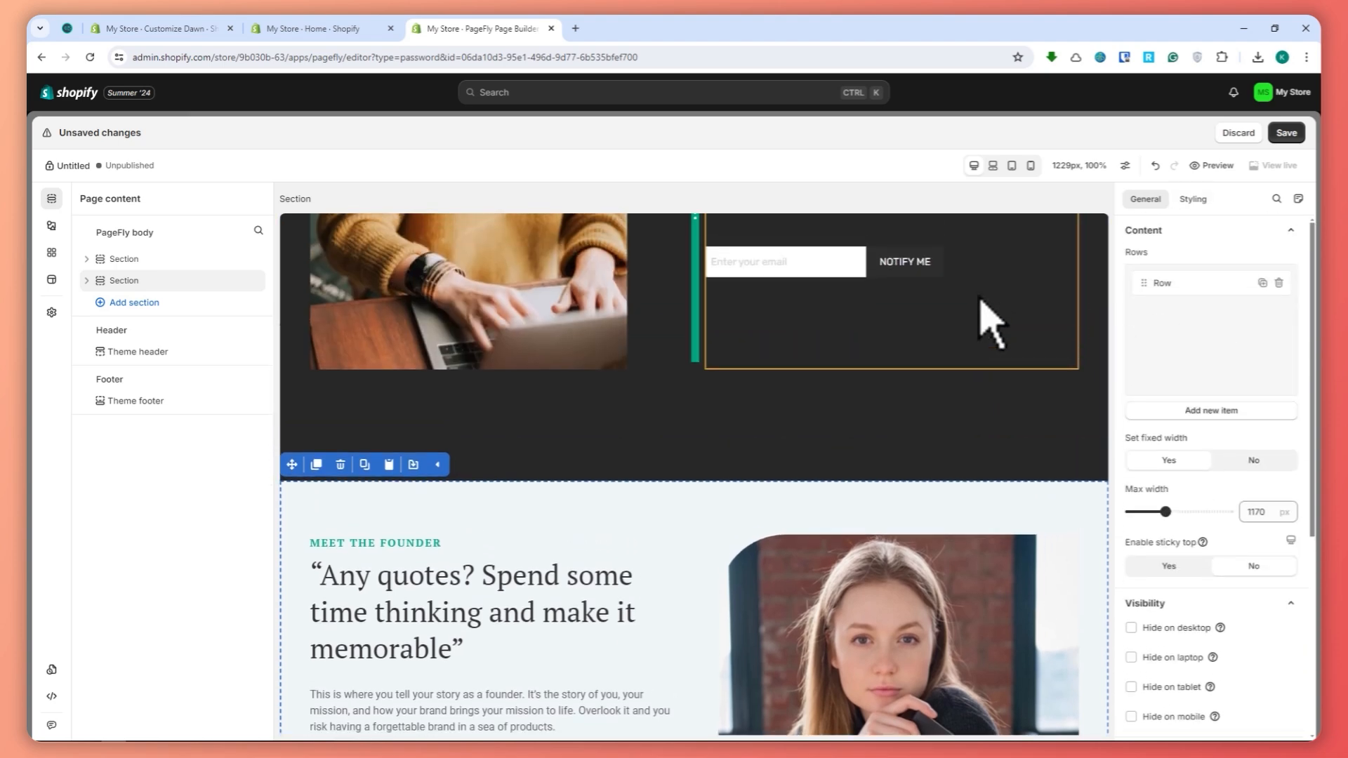
pyautogui.scroll(3, 686, 466)
pyautogui.scroll(-6, 693, 467)
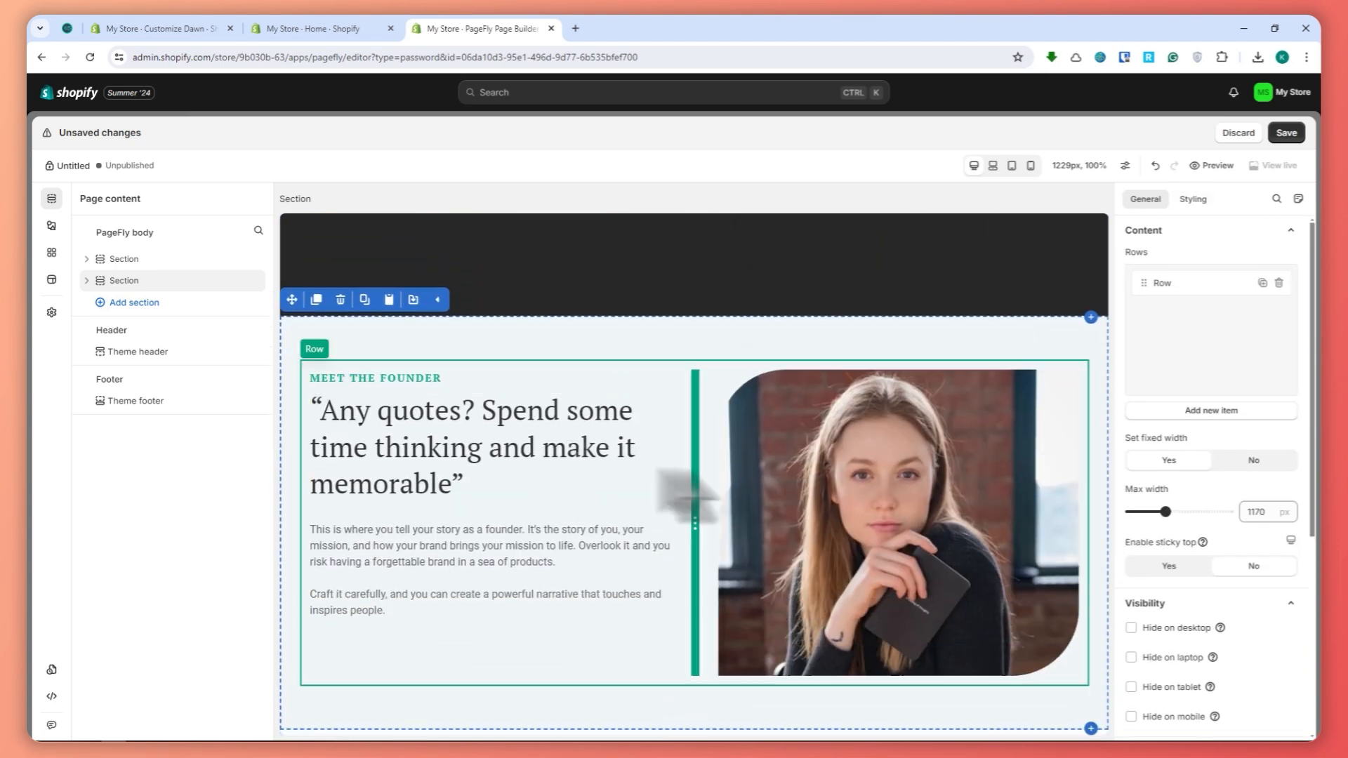
pyautogui.click(764, 497)
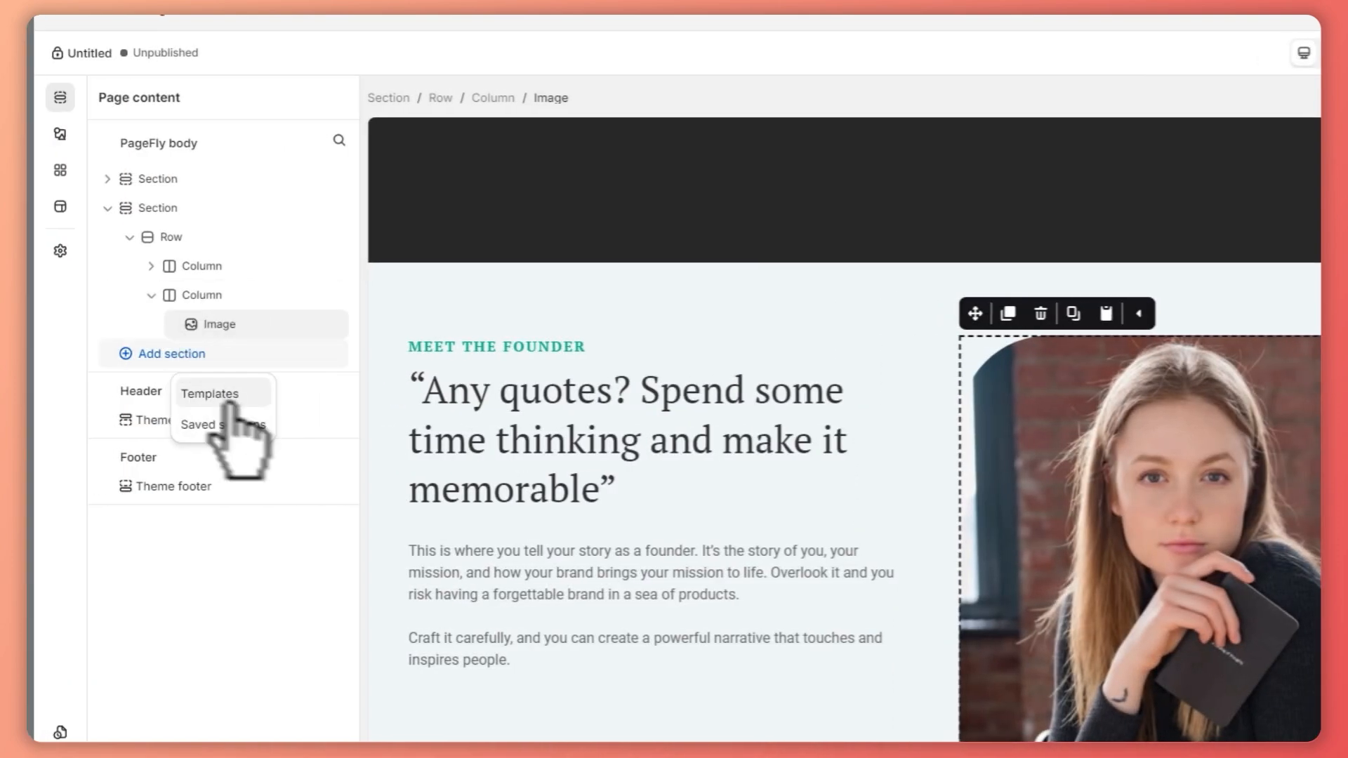
# Step: Browse the section templates for further sections that could be added to the page
pyautogui.click(229, 393)
pyautogui.scroll(-4, 803, 429)
pyautogui.scroll(-8, 803, 430)
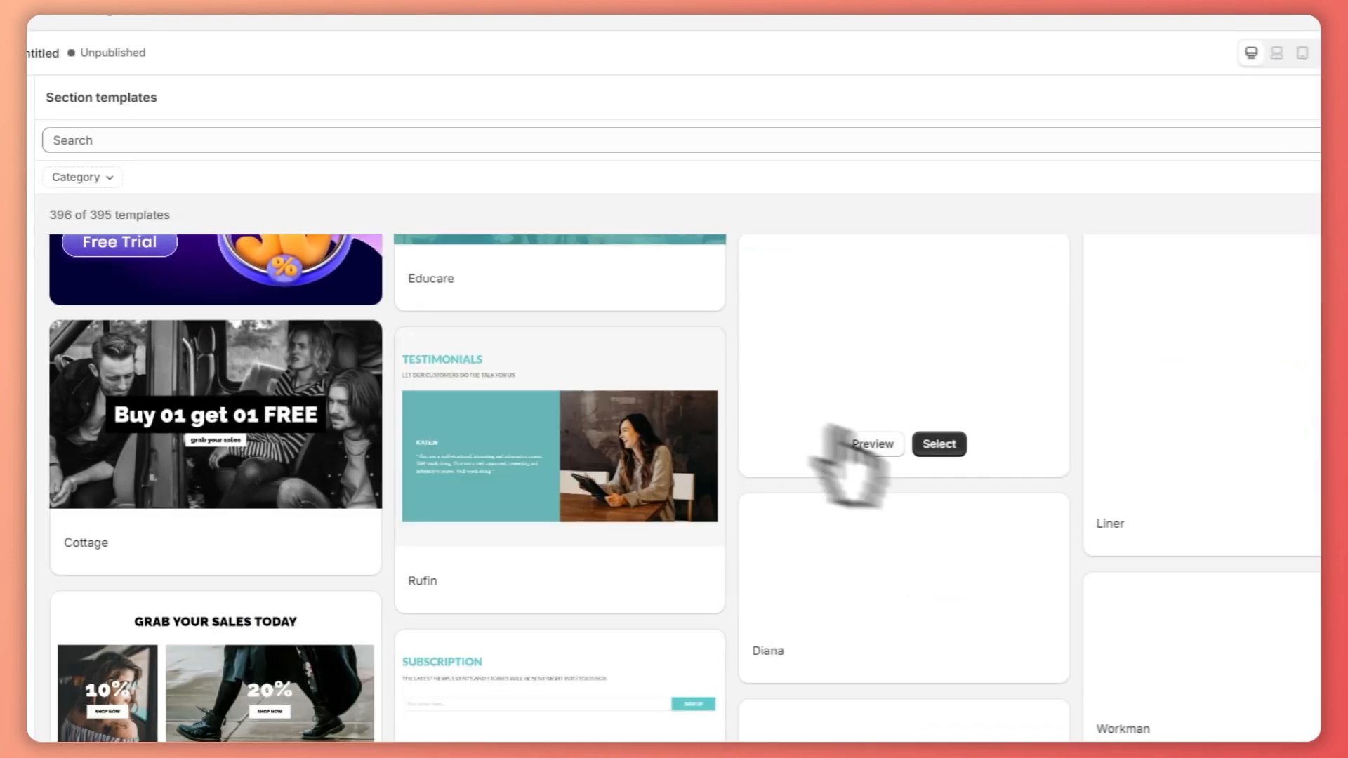
pyautogui.scroll(-3, 697, 372)
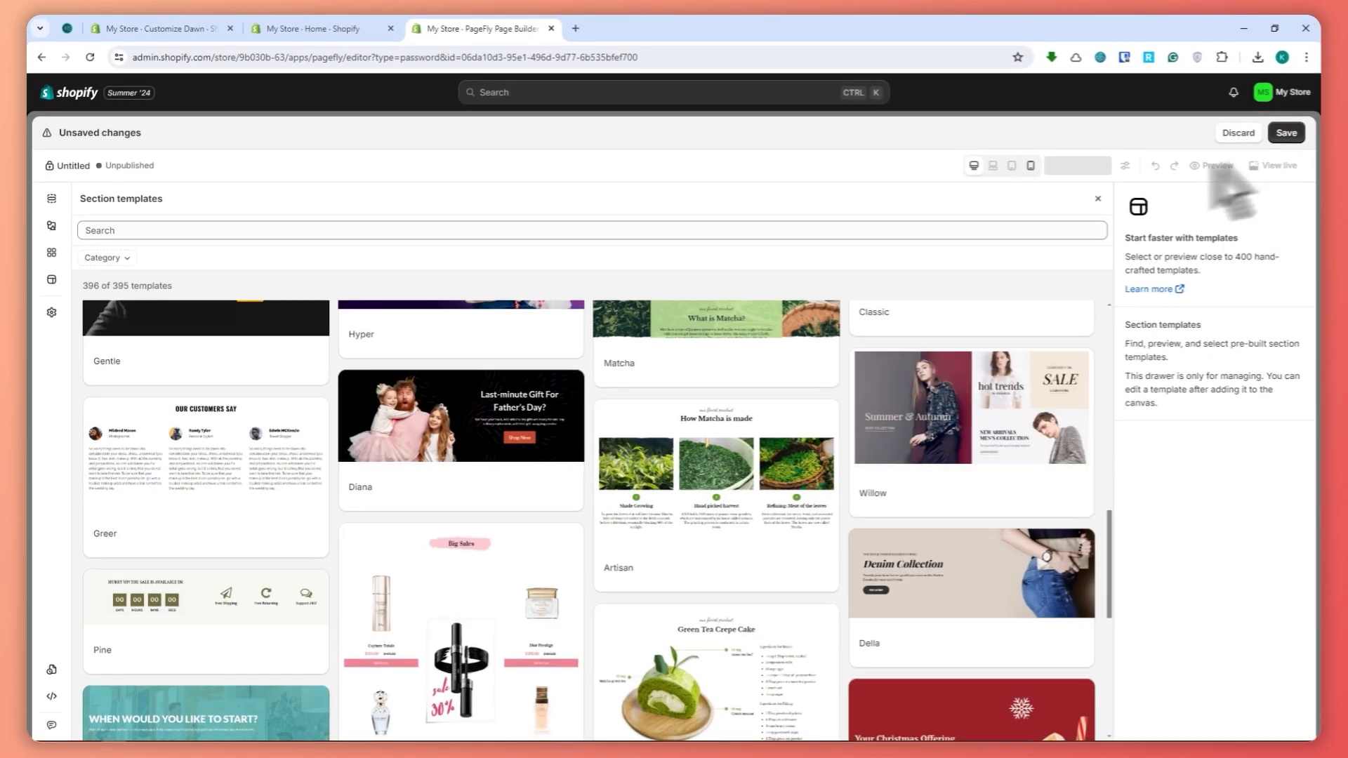
# Step: Return from the section templates to the page content, dismissing the page naming dialog without saving
pyautogui.click(1285, 135)
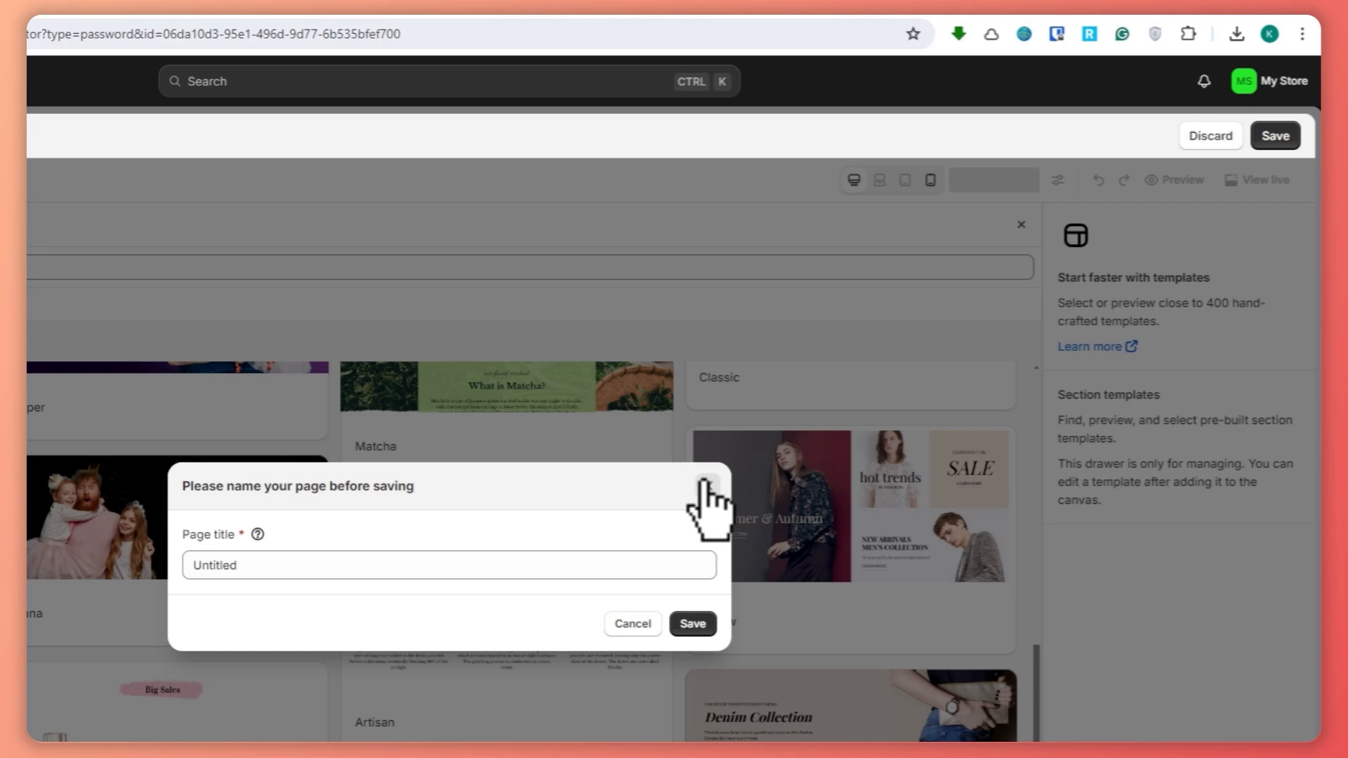
pyautogui.click(707, 487)
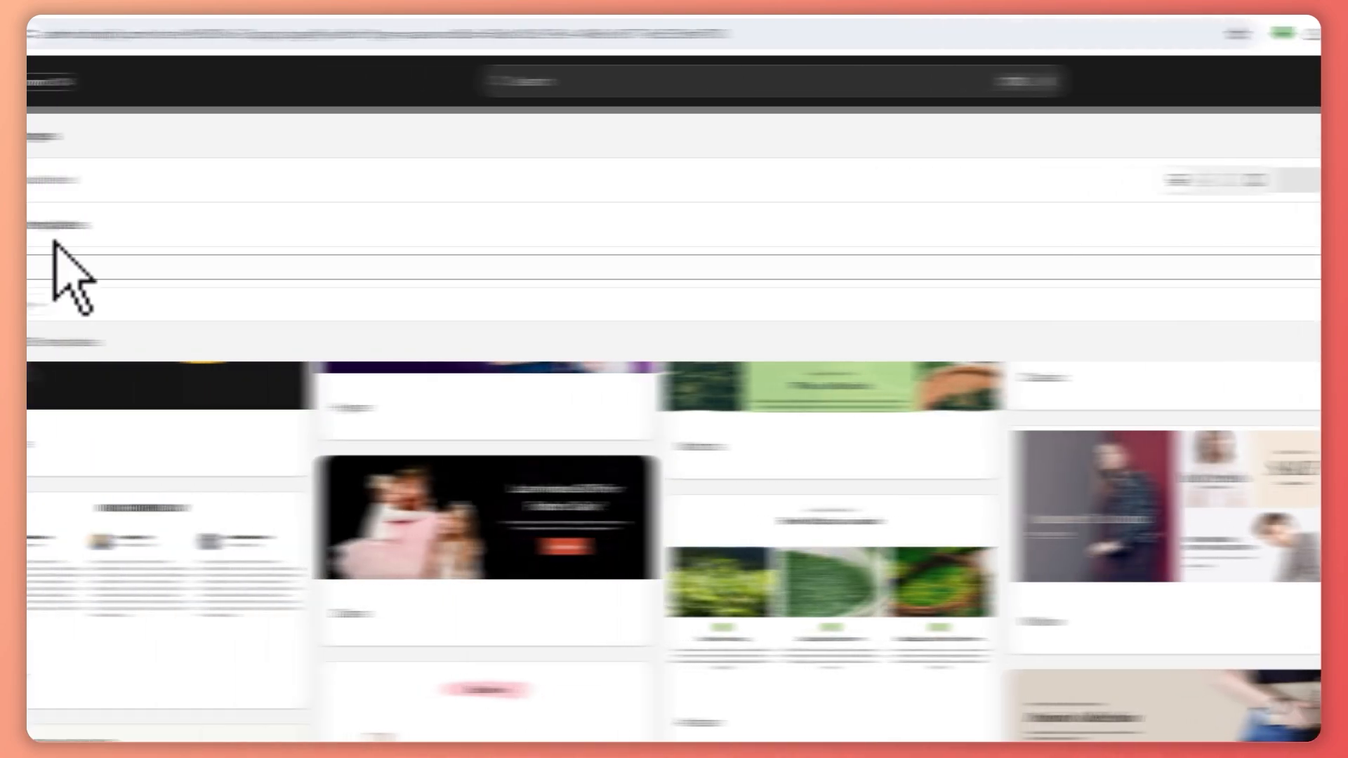
pyautogui.click(54, 241)
pyautogui.scroll(5, 841, 541)
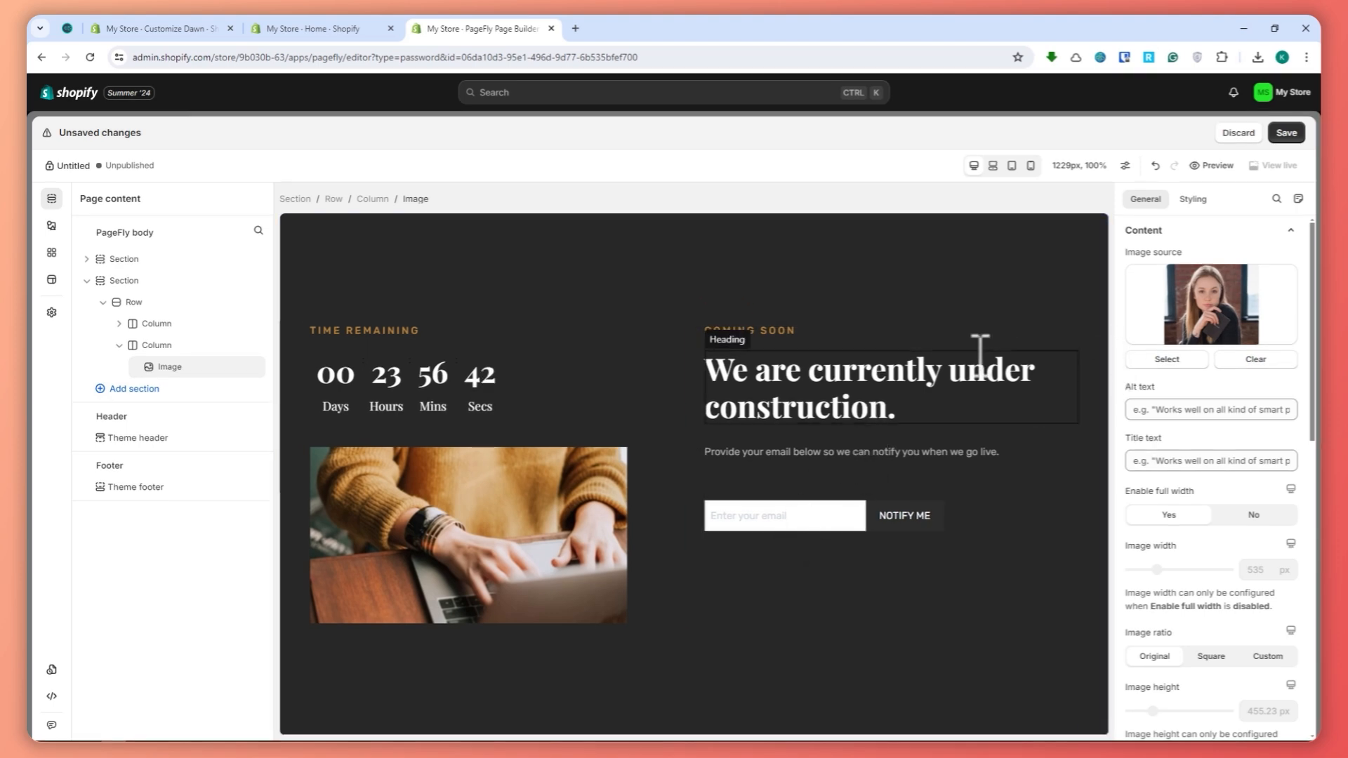
# Step: Save the page with the title PASSWORD PAGE SAMPLE and confirm the save
pyautogui.click(1287, 133)
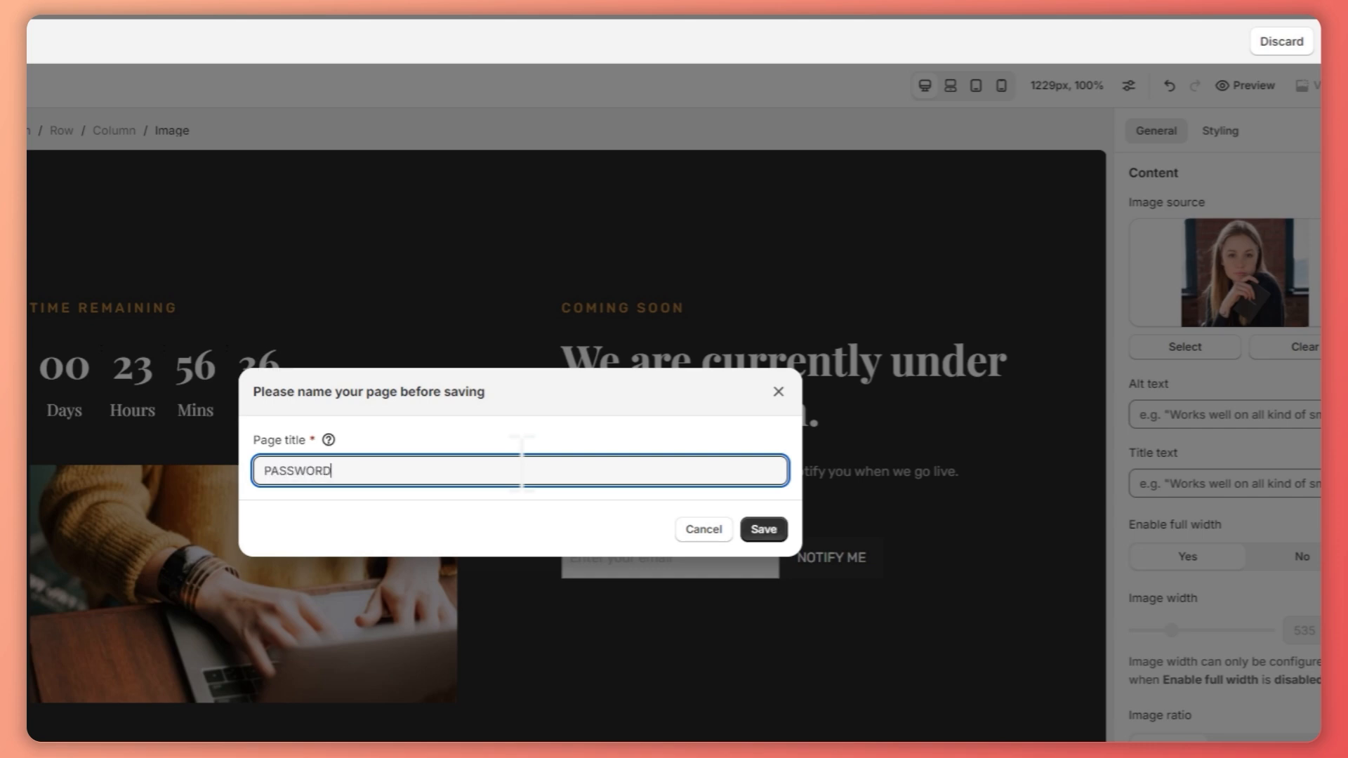
pyautogui.write('PASSWORD PAGE SAMPLE')
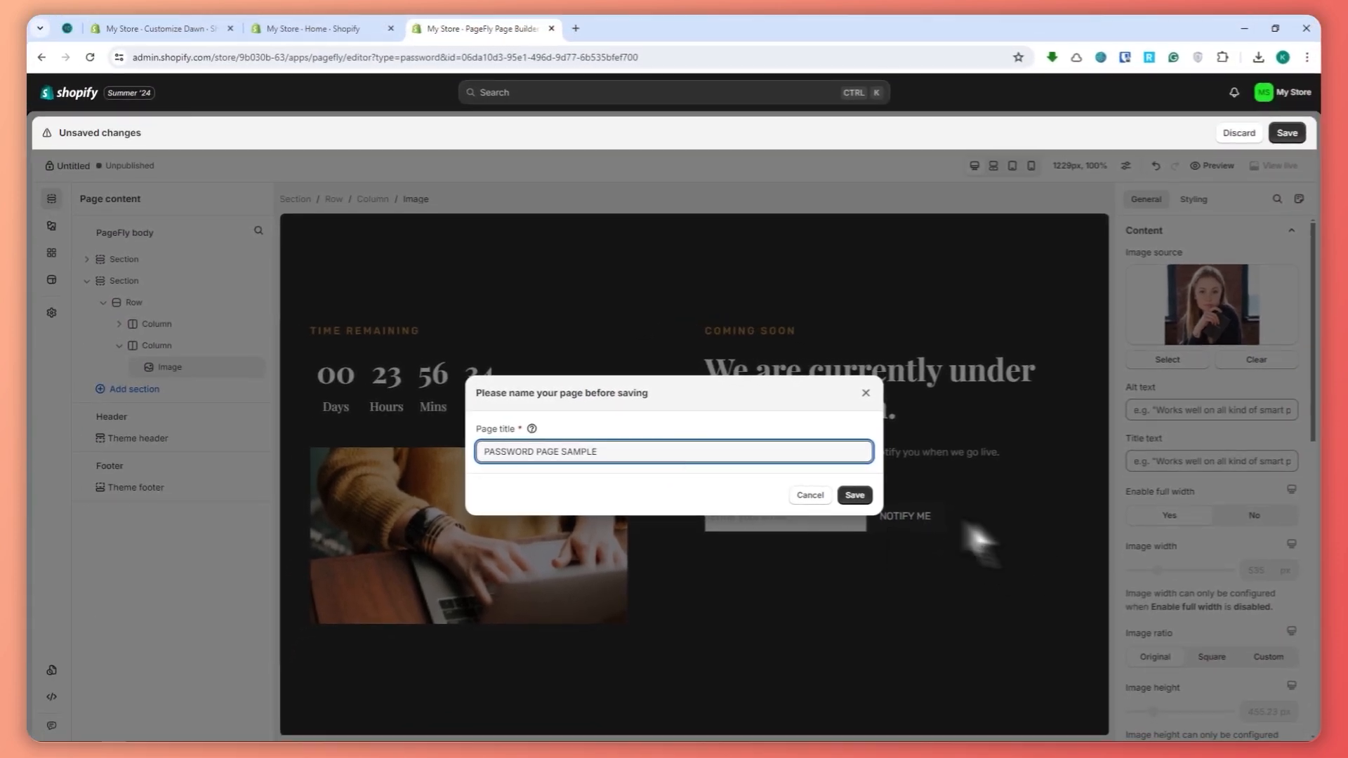
pyautogui.click(771, 527)
pyautogui.click(855, 495)
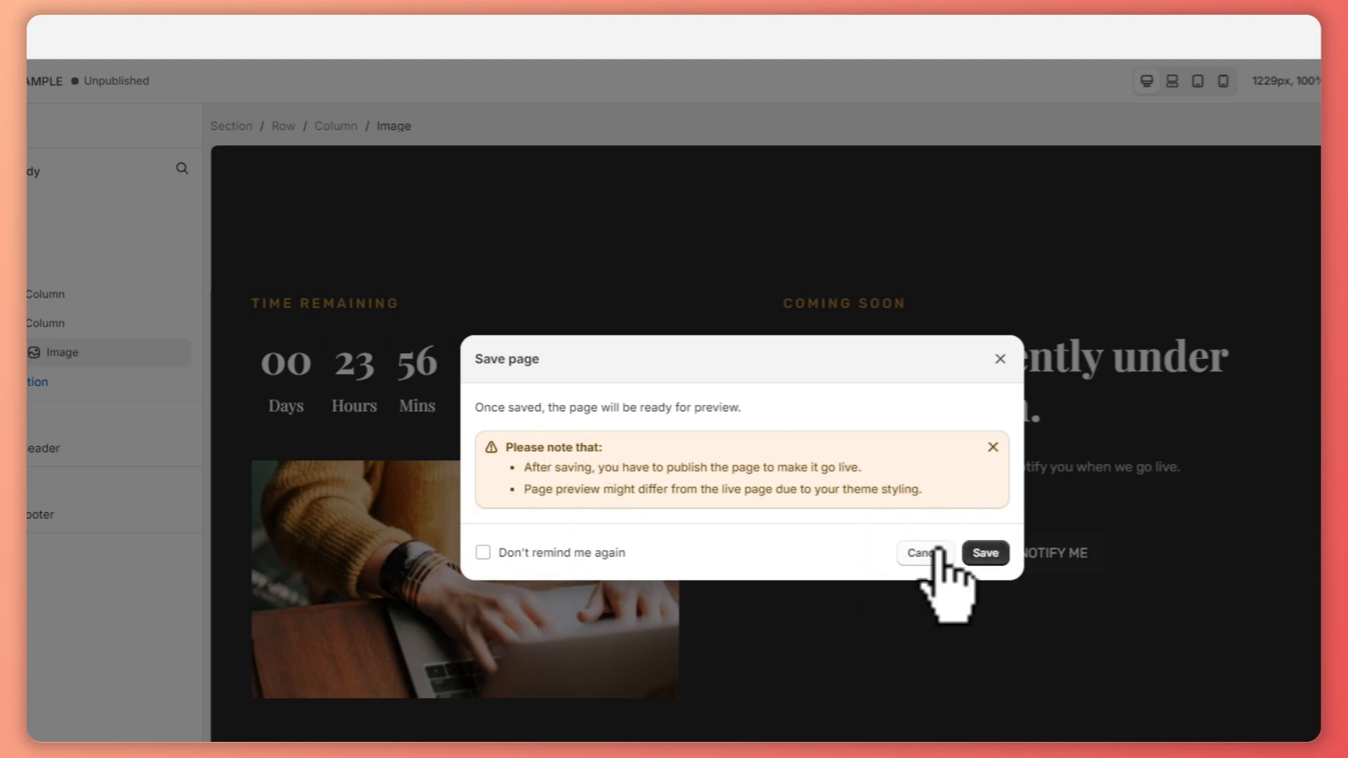
pyautogui.click(985, 553)
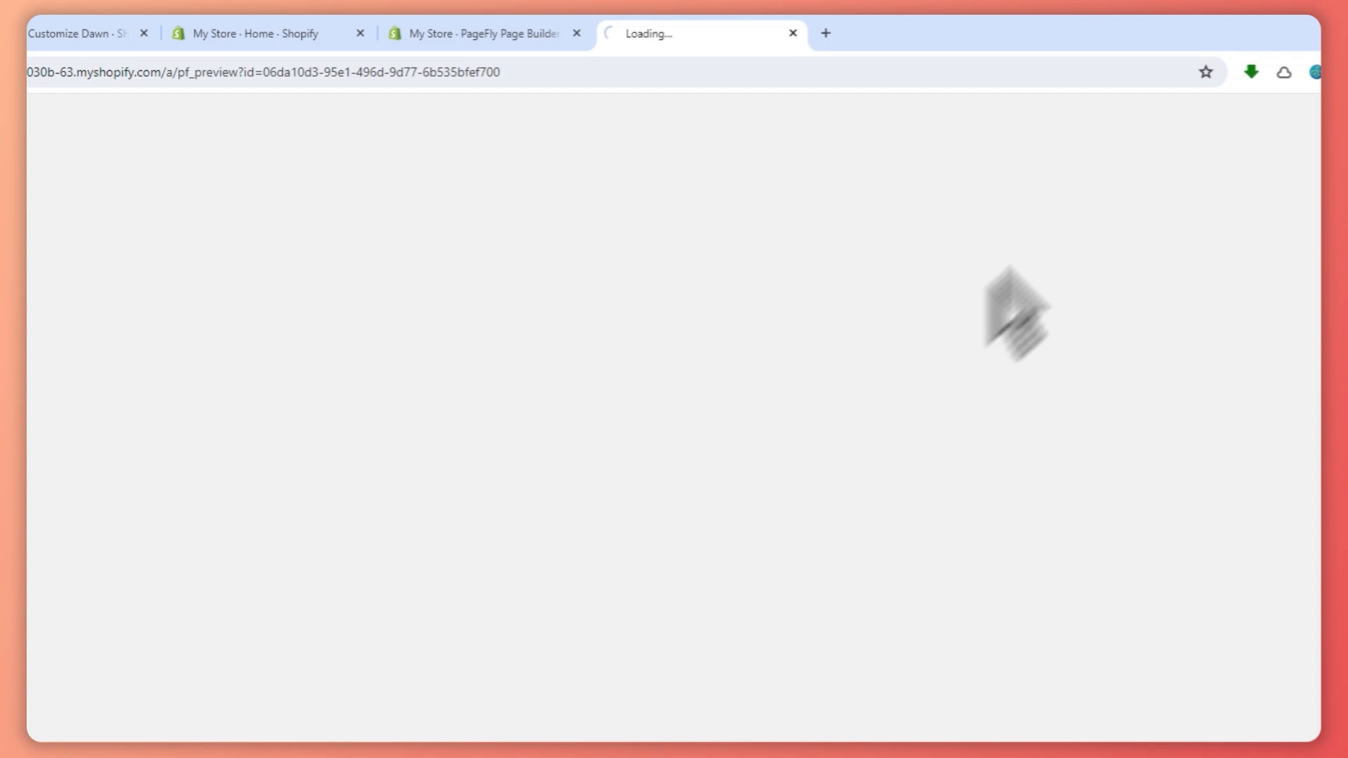
# Step: Review the page preview from the countdown down to the founder section, and close the preview
pyautogui.scroll(-6, 909, 382)
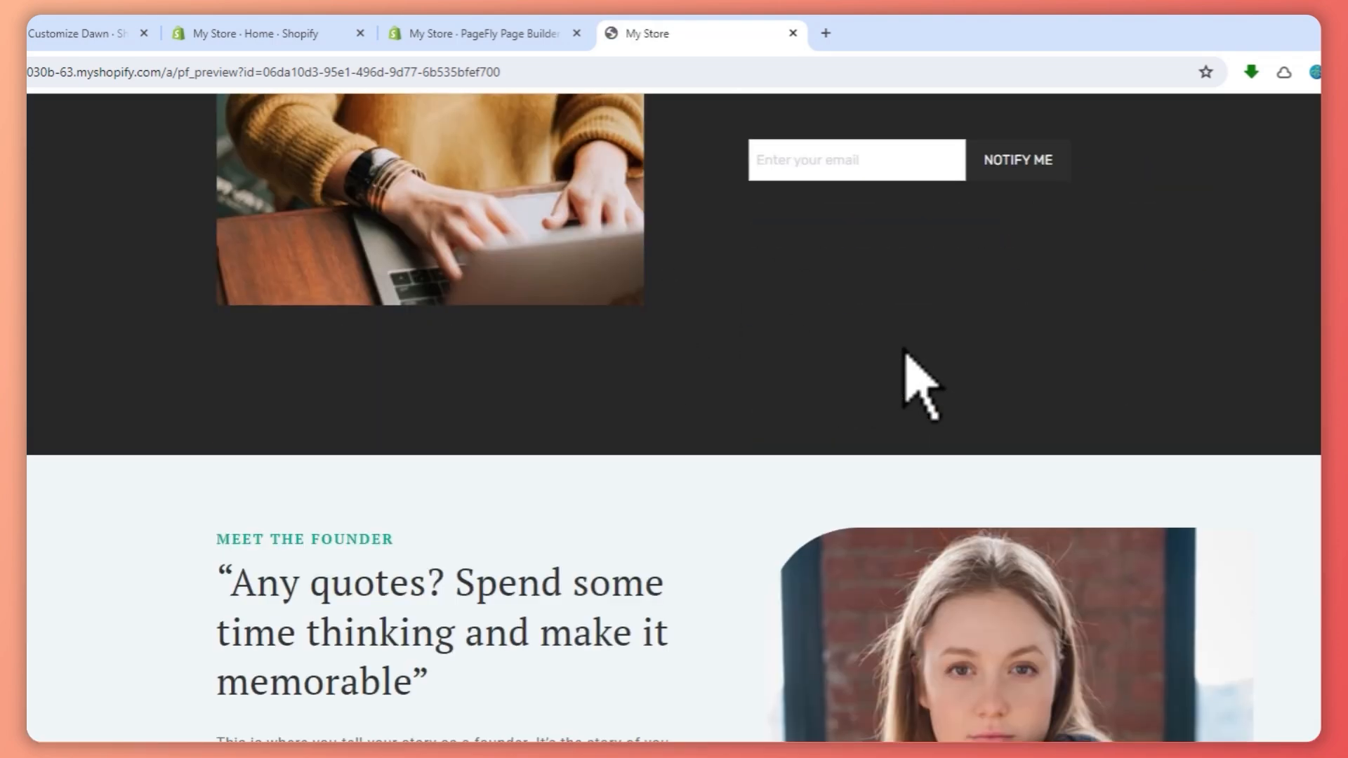
pyautogui.scroll(-3, 913, 386)
pyautogui.scroll(10, 808, 407)
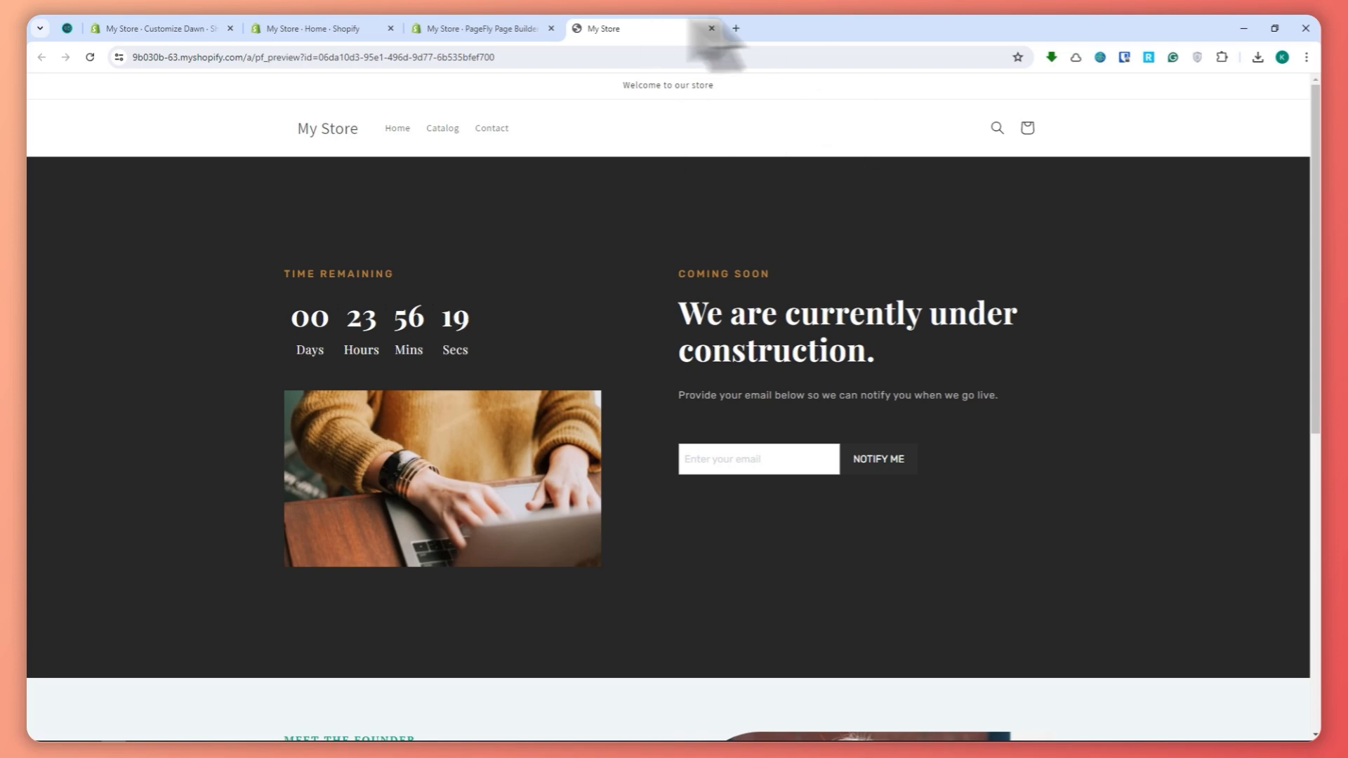
pyautogui.click(712, 28)
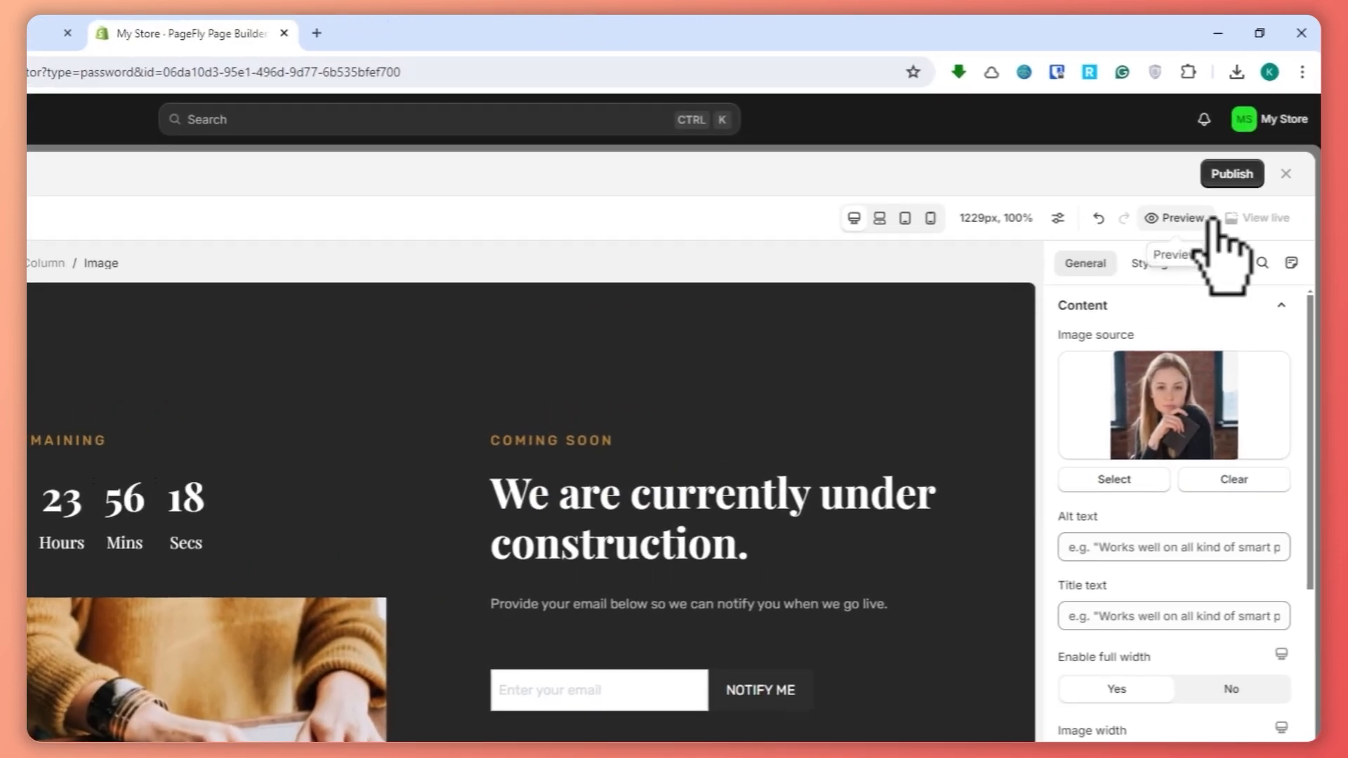
# Step: Publish the page as PASSWORD PAGE SAMPLE using the free publishable slot
pyautogui.click(1239, 174)
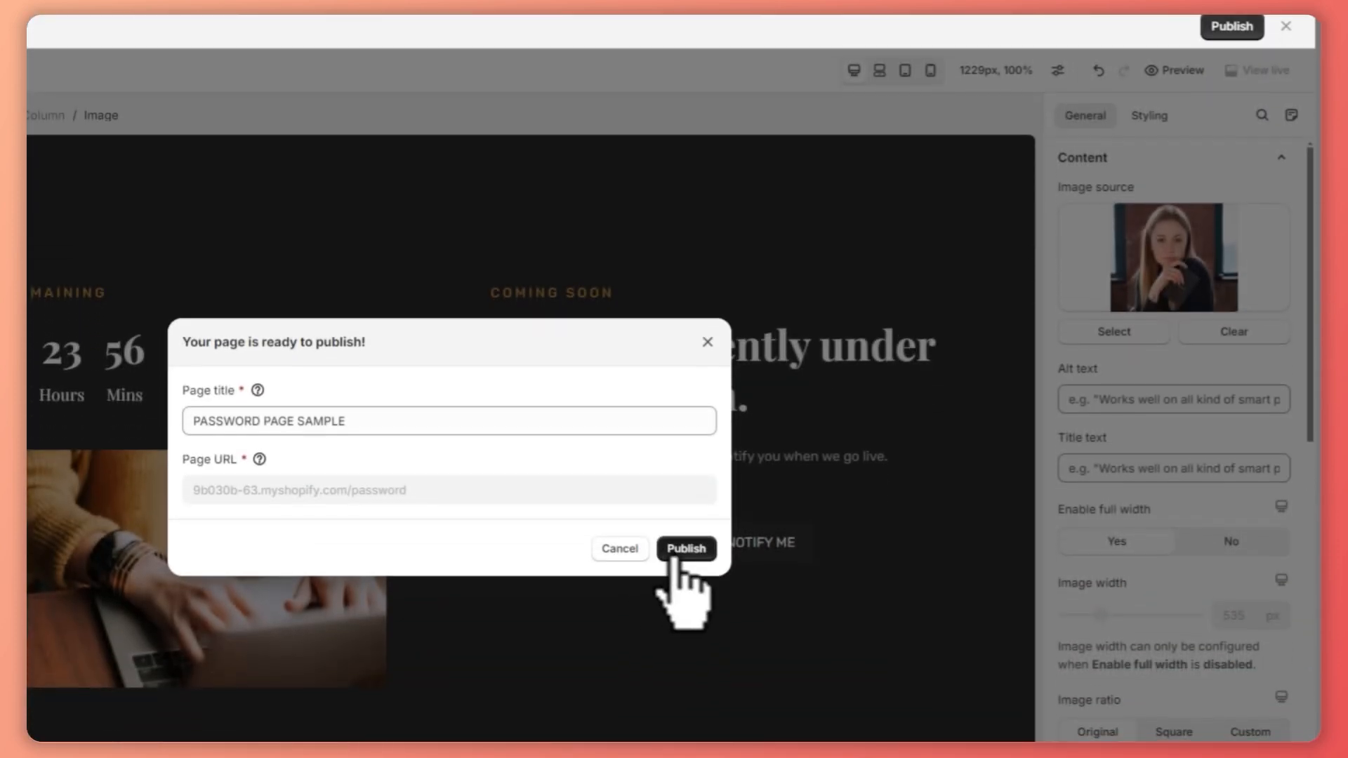
pyautogui.click(687, 696)
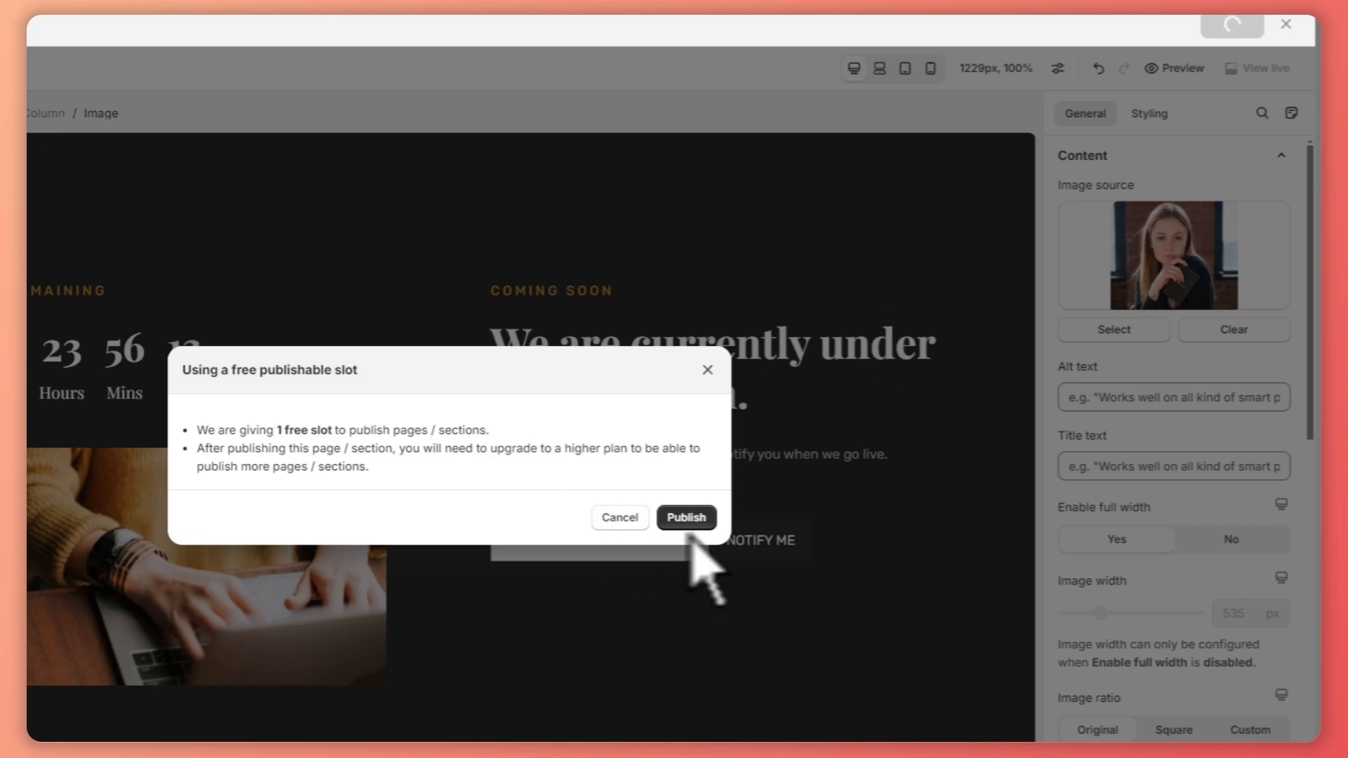
pyautogui.click(688, 525)
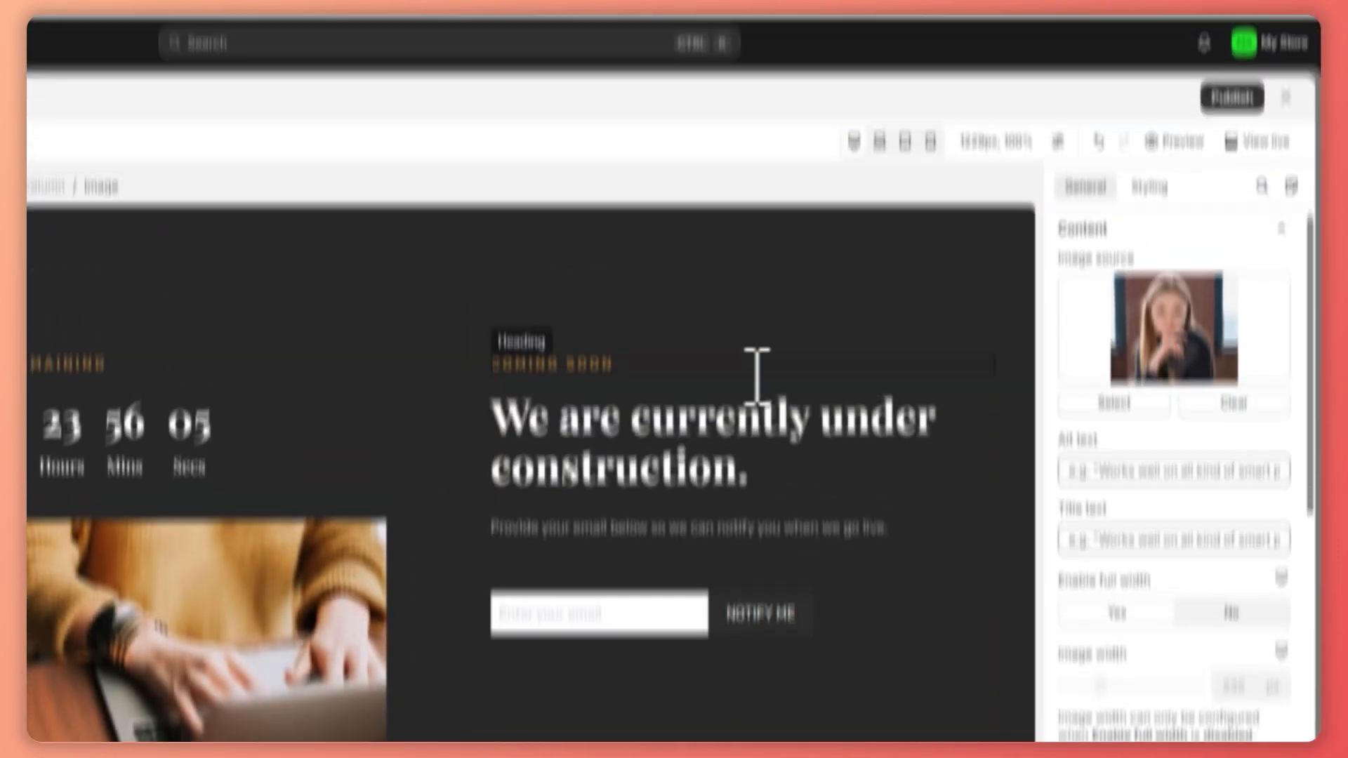
# Step: View the live password page, examine its sections from the opening banner downward, and close it
pyautogui.click(839, 88)
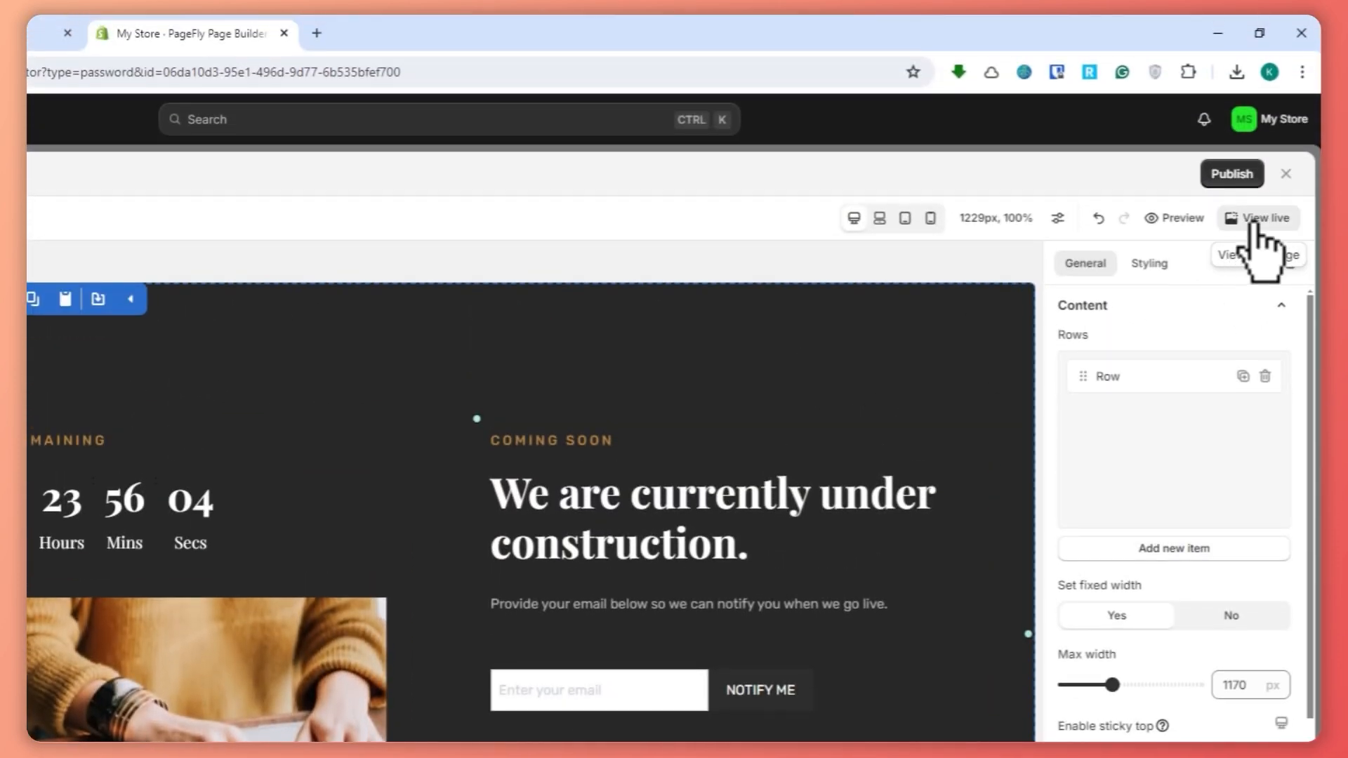
pyautogui.click(1254, 220)
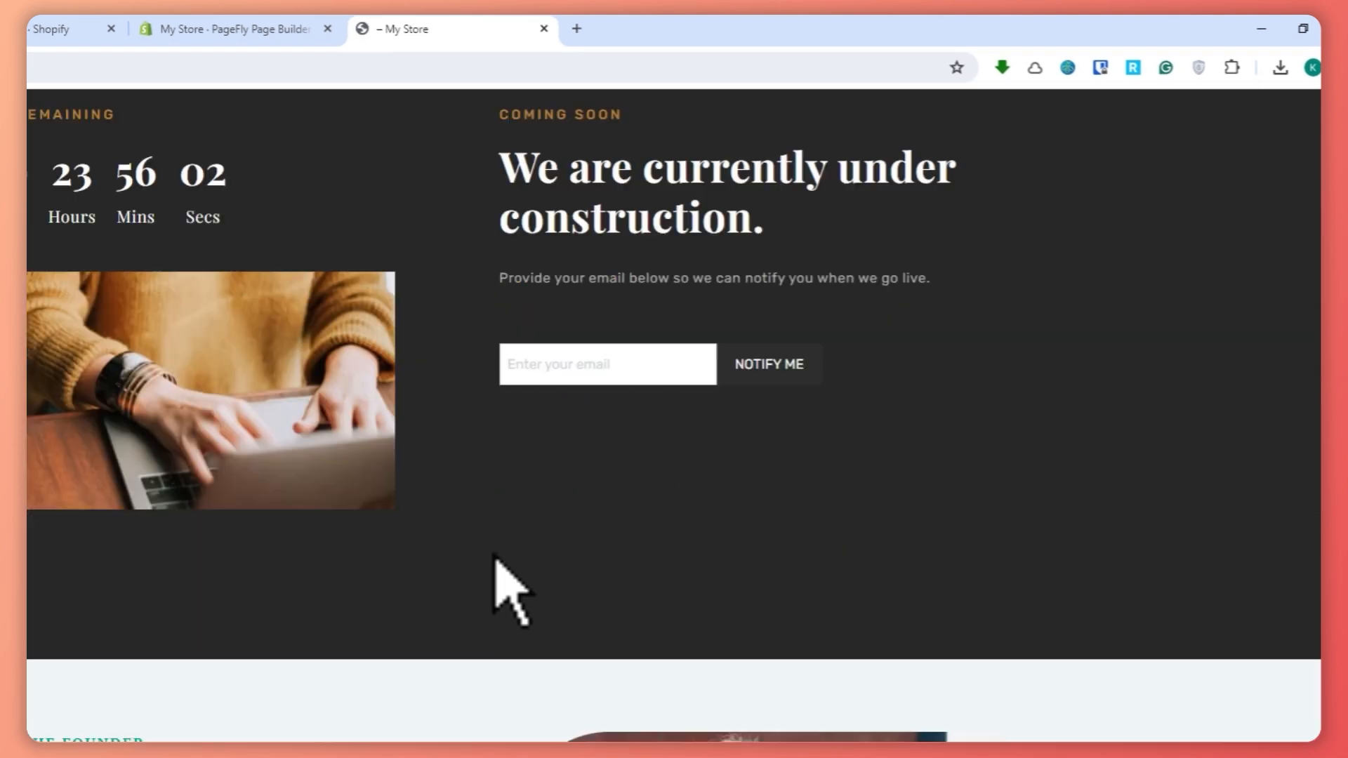
pyautogui.scroll(-3, 498, 597)
pyautogui.scroll(10, 502, 594)
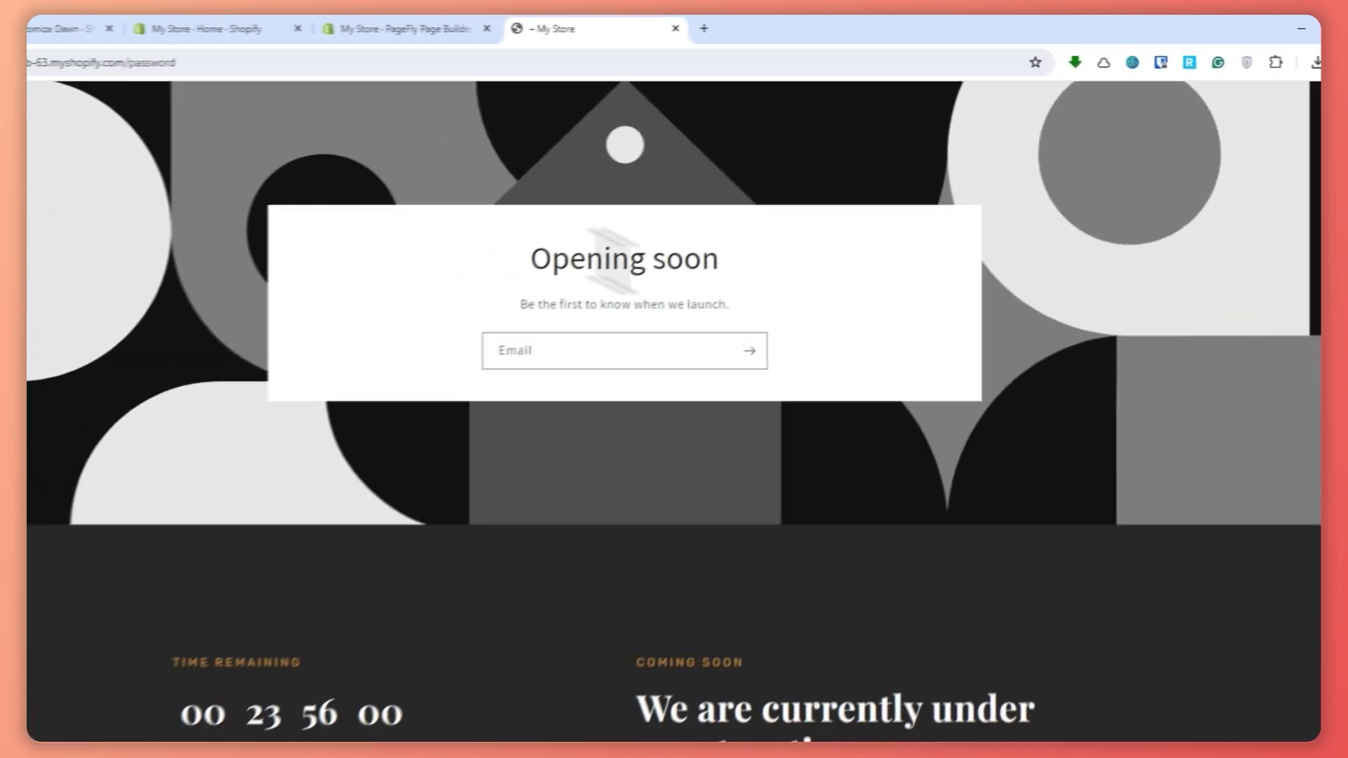
pyautogui.scroll(-1, 706, 438)
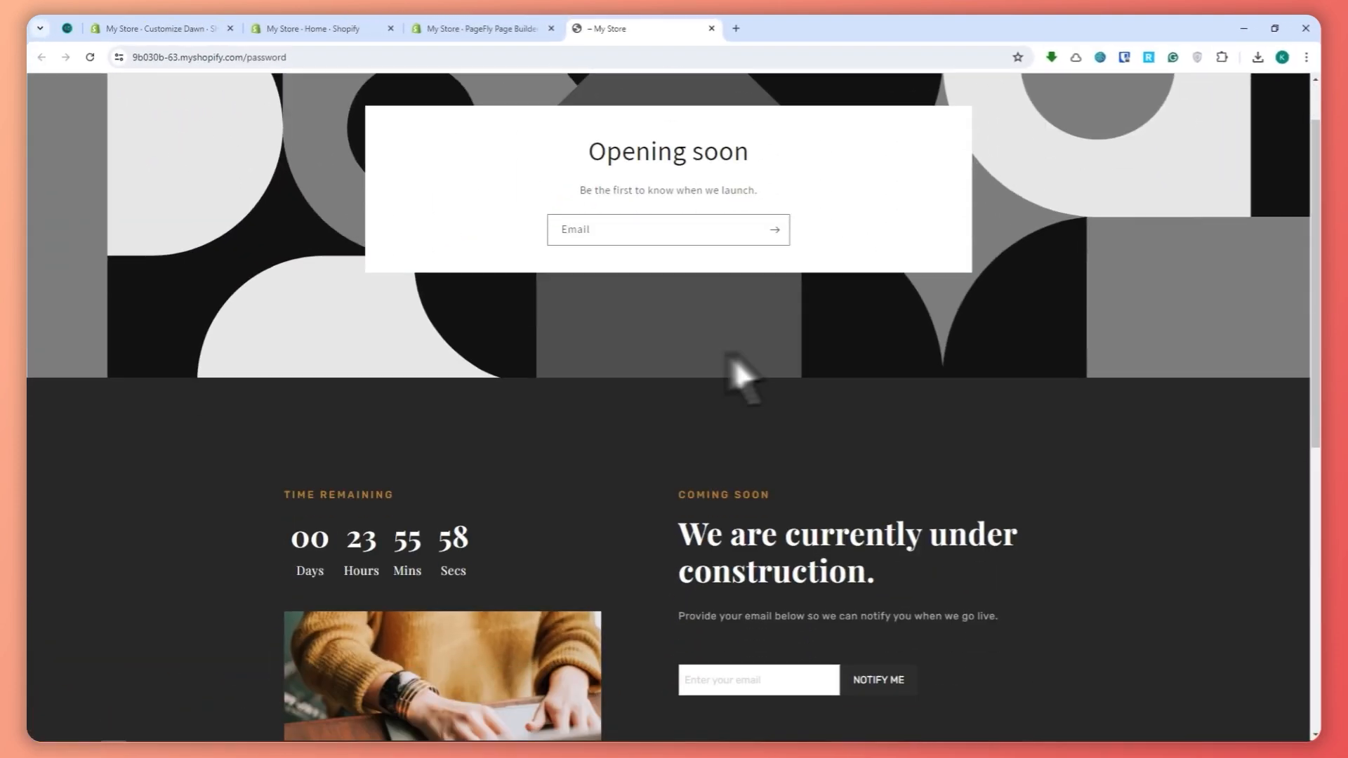
pyautogui.scroll(-6, 730, 366)
pyautogui.scroll(8, 805, 650)
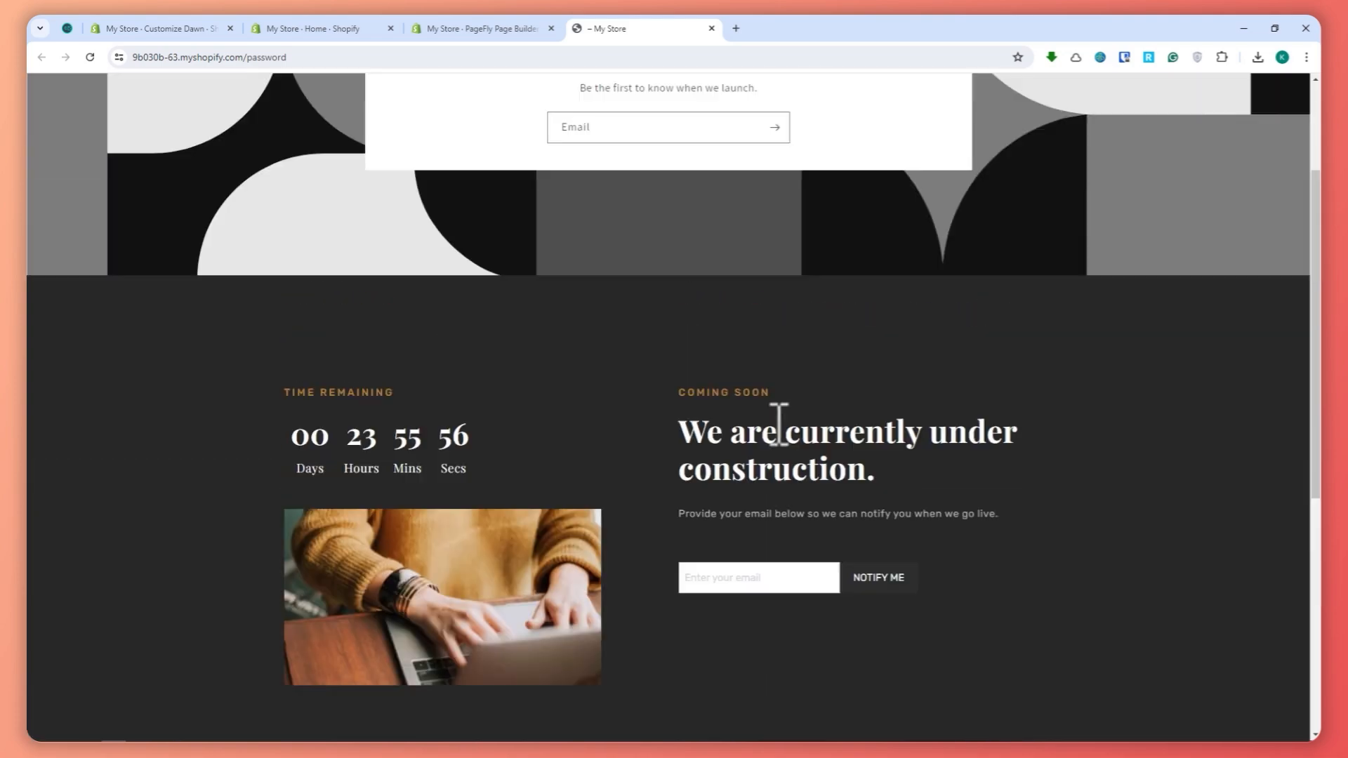
pyautogui.click(712, 28)
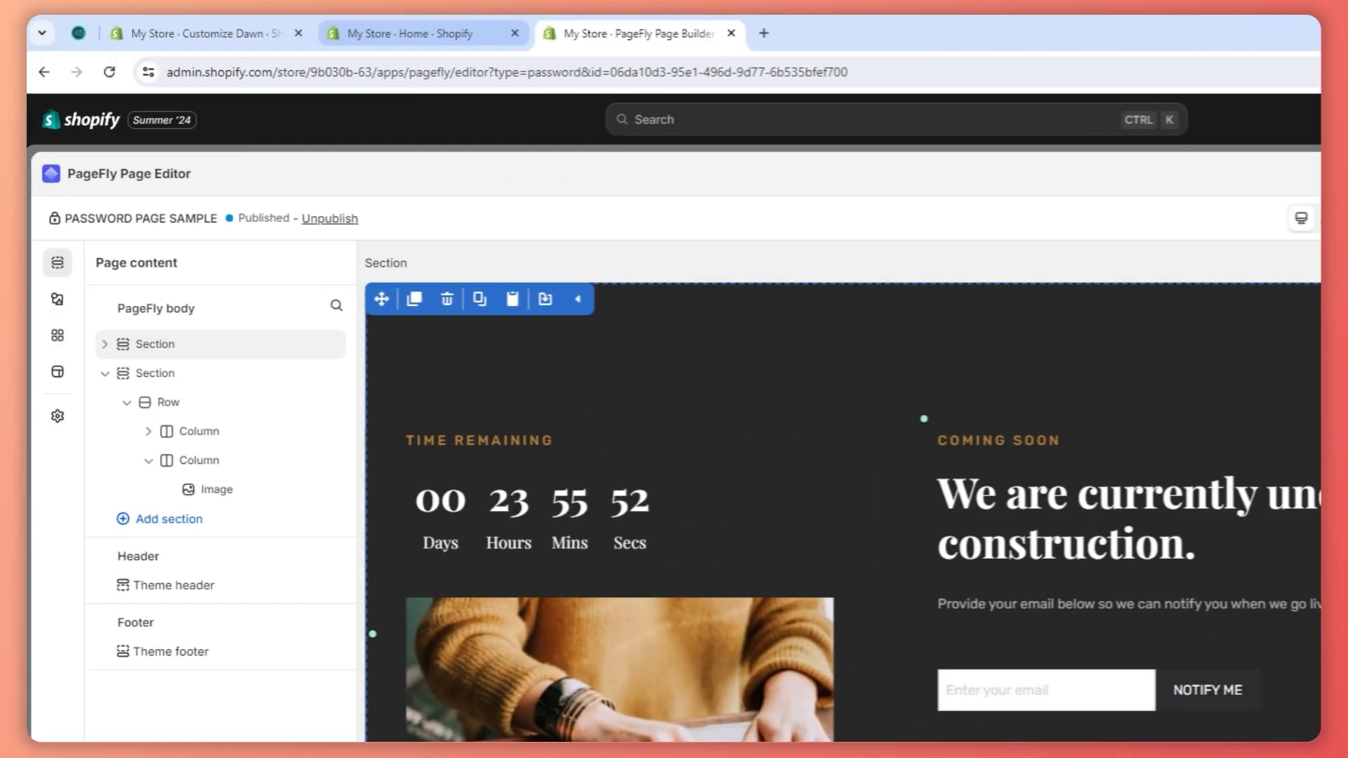
# Step: Switch to the Dawn theme editor, reload the Password template, and remove its Email signup banner section
pyautogui.click(211, 27)
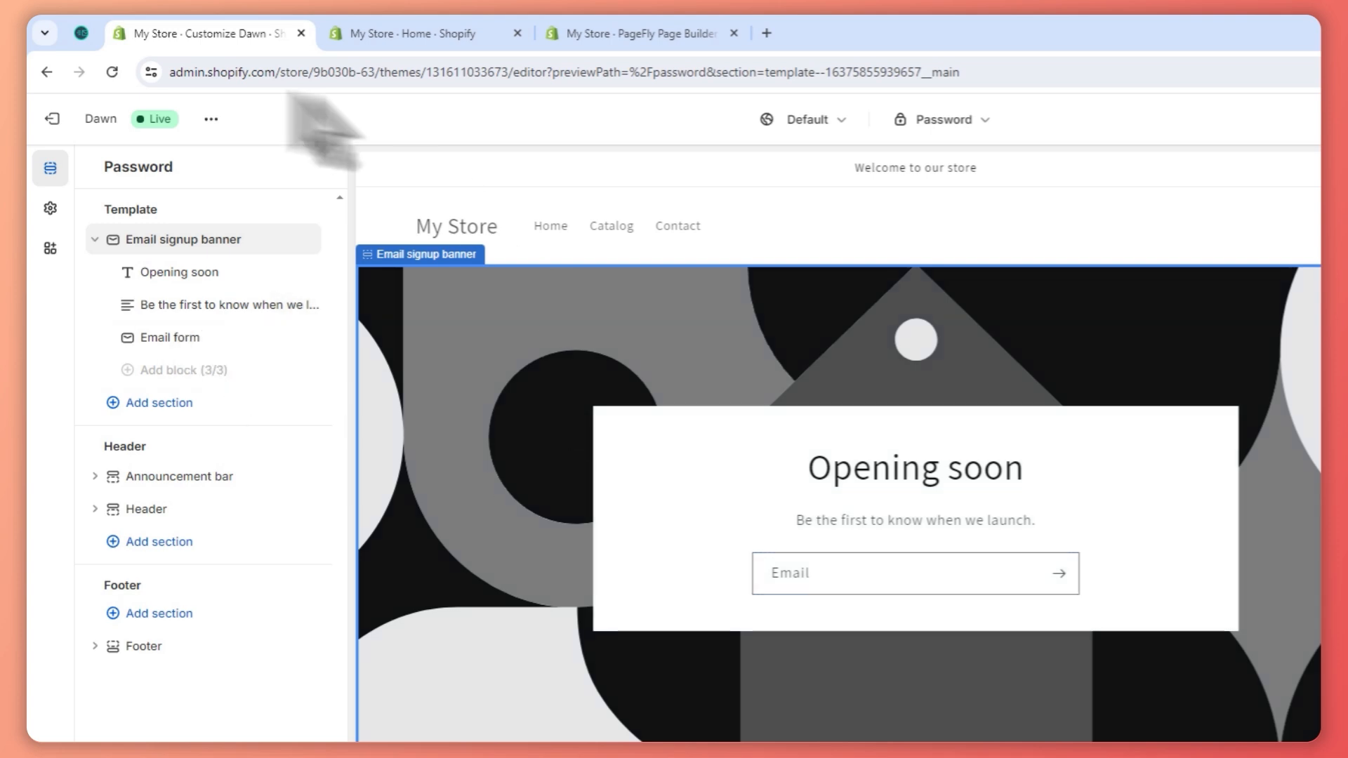
pyautogui.click(113, 72)
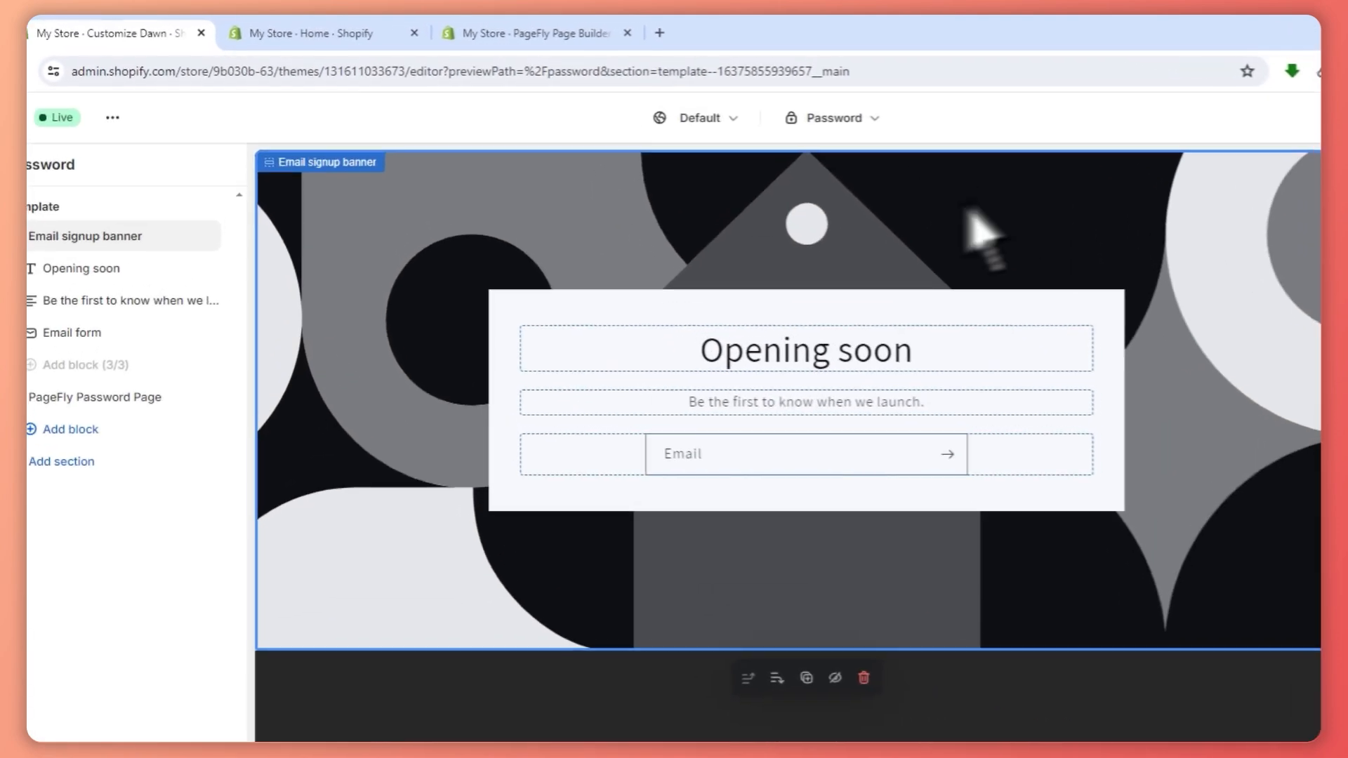
pyautogui.click(197, 237)
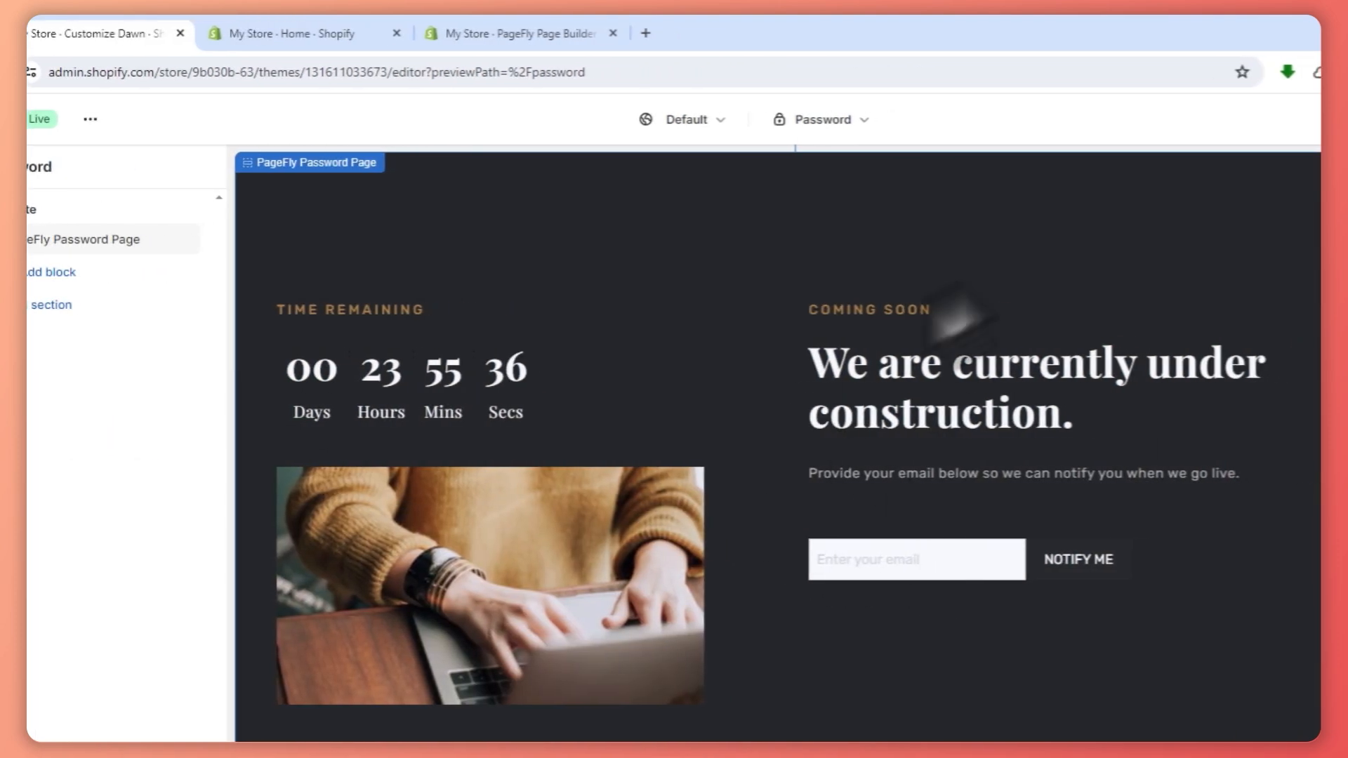
# Step: Save the Password template containing the PageFly Password Page section, and review the page's content in the theme editor
pyautogui.scroll(-5, 883, 439)
pyautogui.scroll(5, 889, 498)
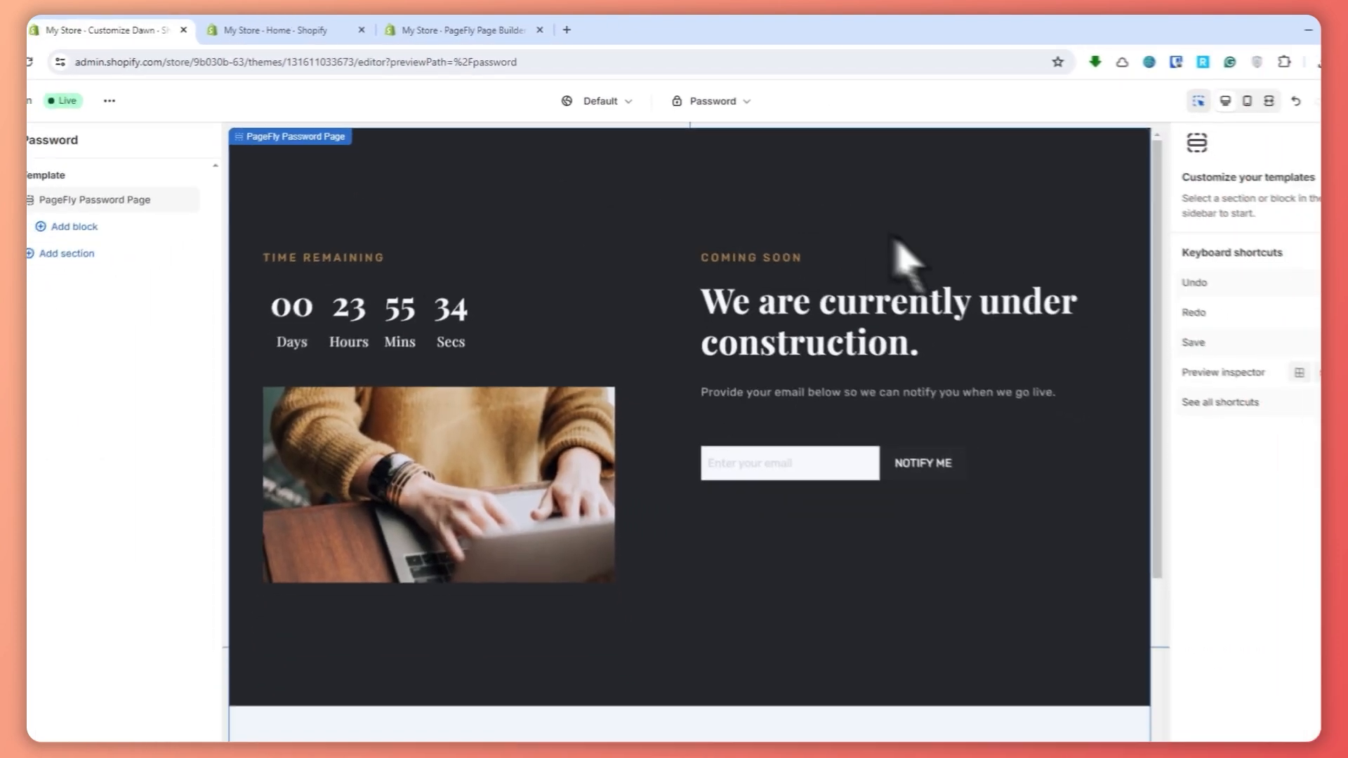
pyautogui.click(1291, 90)
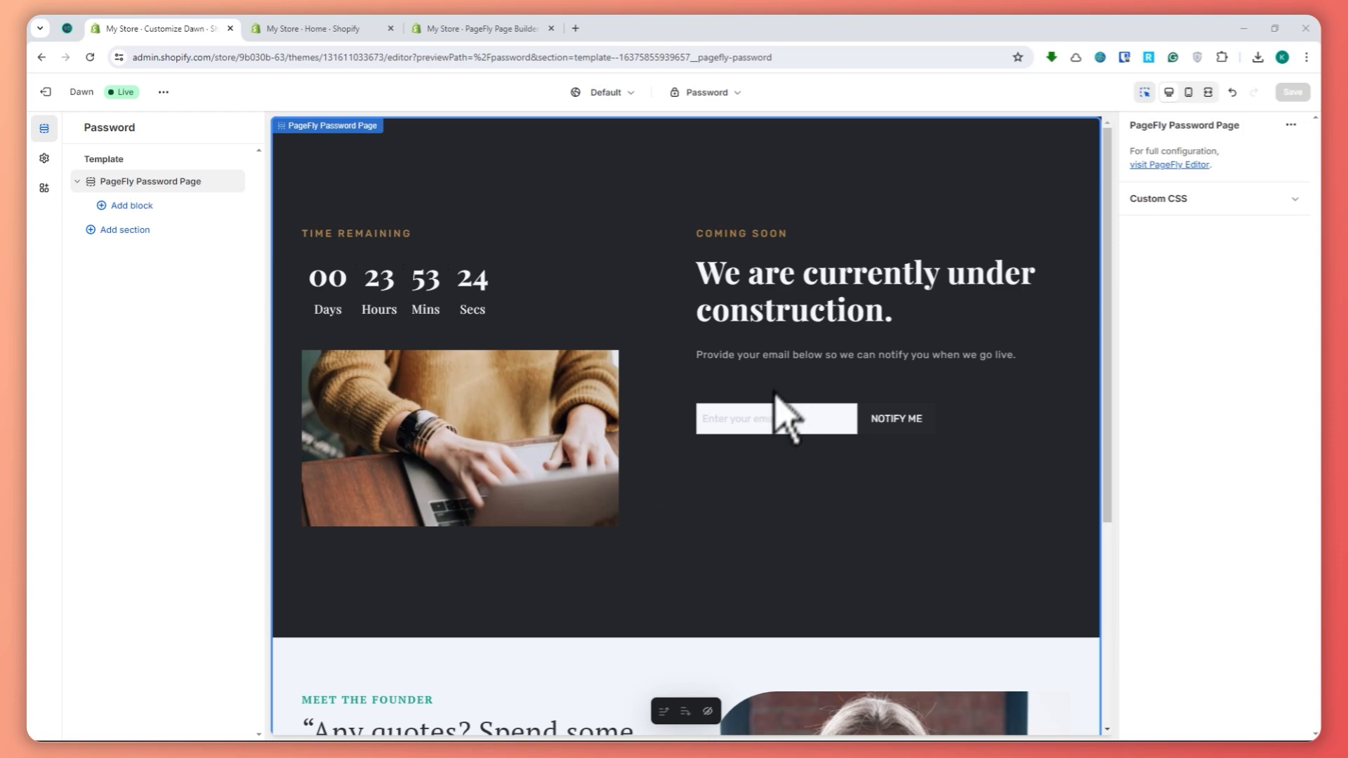
pyautogui.scroll(-3, 829, 450)
pyautogui.scroll(3, 873, 527)
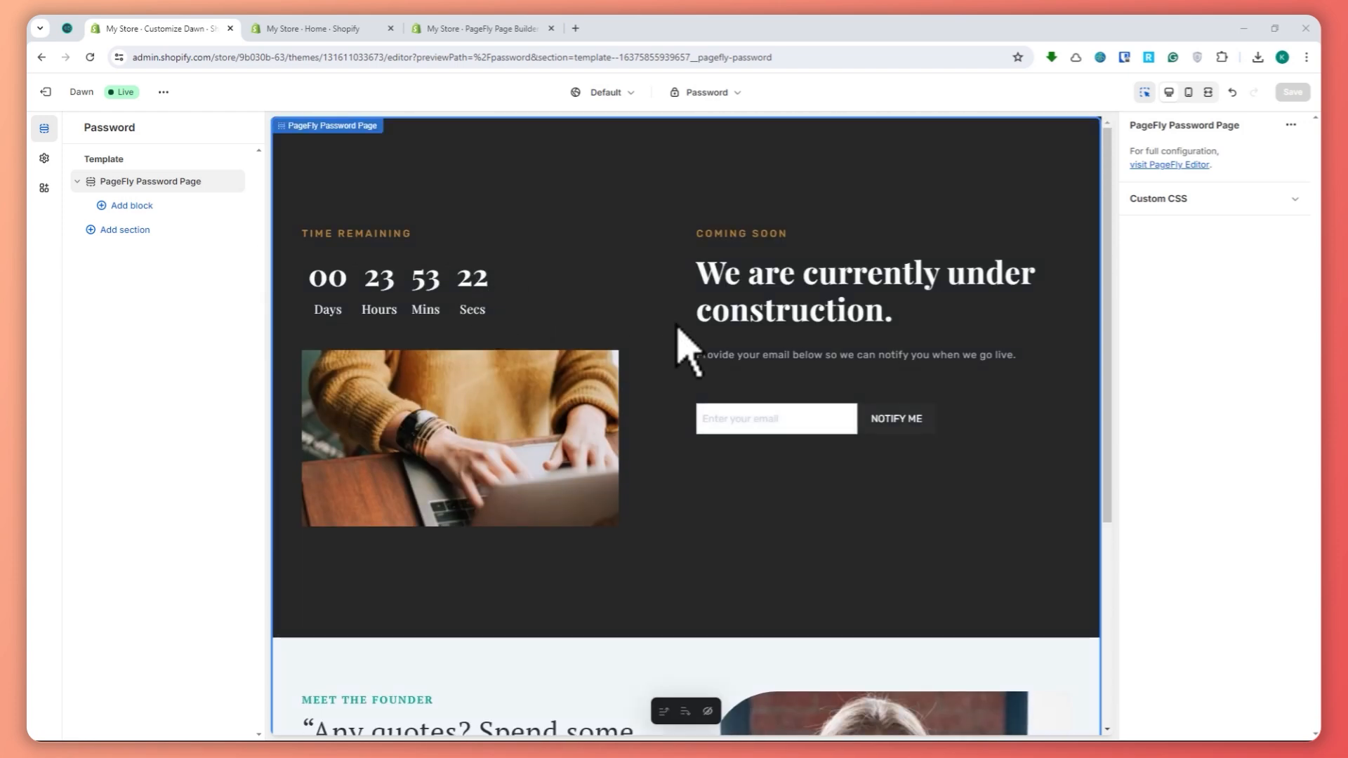